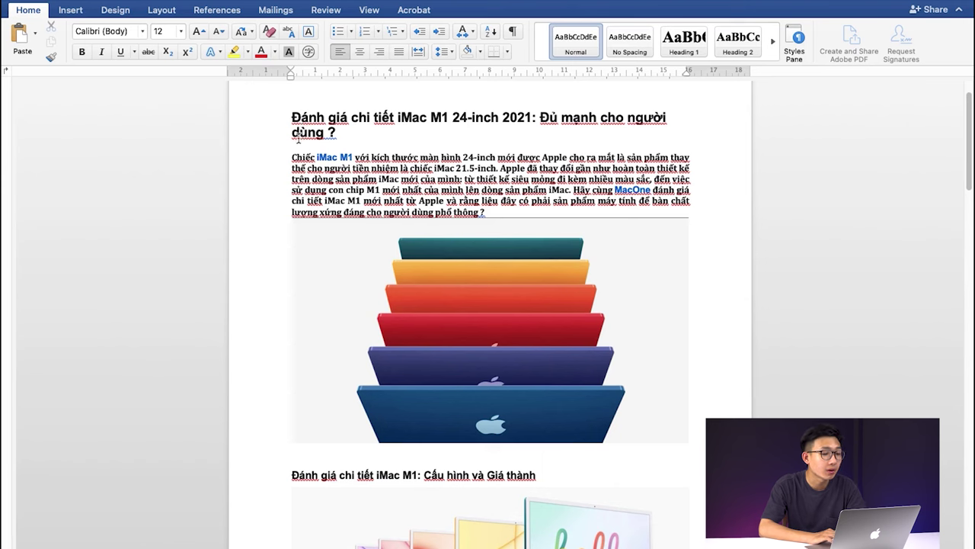
- Cycle the iMac M1 intro paragraph through centred and left alignment, finishing justified
{"action": "left_click_drag", "start_coordinate": [293, 173], "coordinate": [490, 212]}
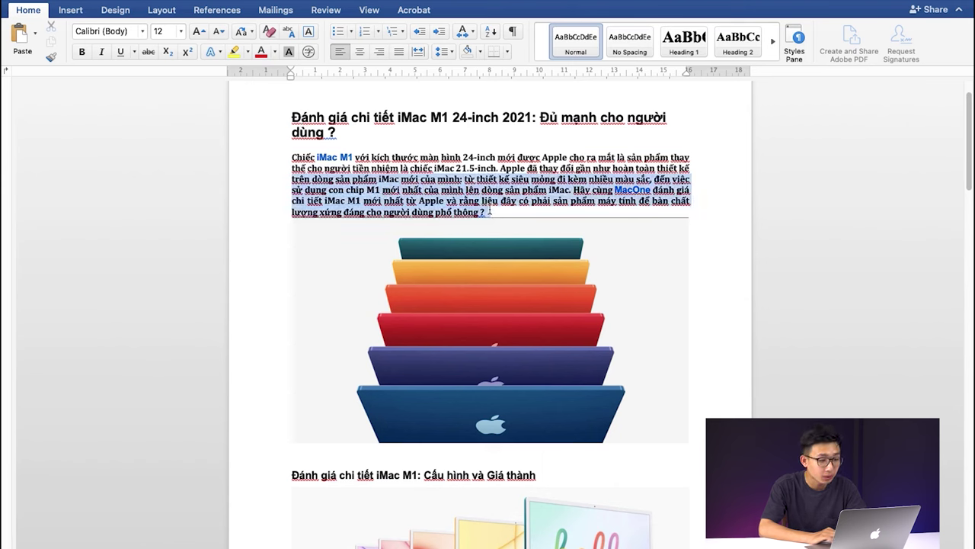
{"action": "key", "text": "super+e"}
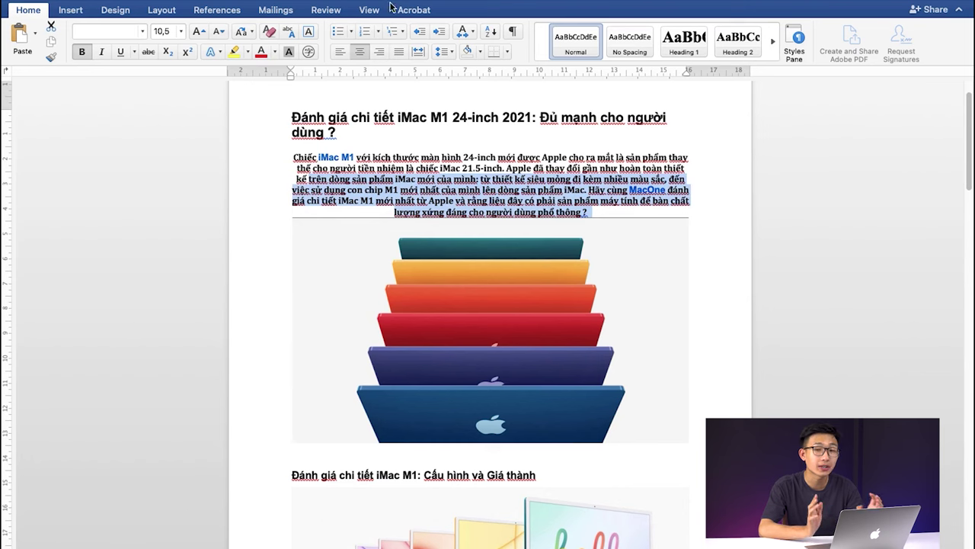
{"action": "left_click", "coordinate": [339, 51]}
{"action": "scroll", "coordinate": [390, 196], "scroll_direction": "down", "scroll_amount": 2}
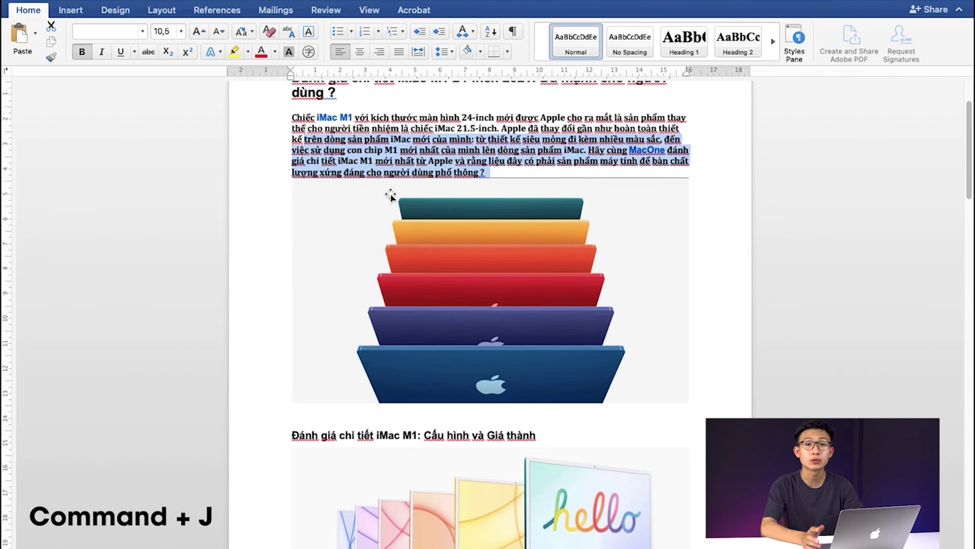
{"action": "key", "text": "super+j"}
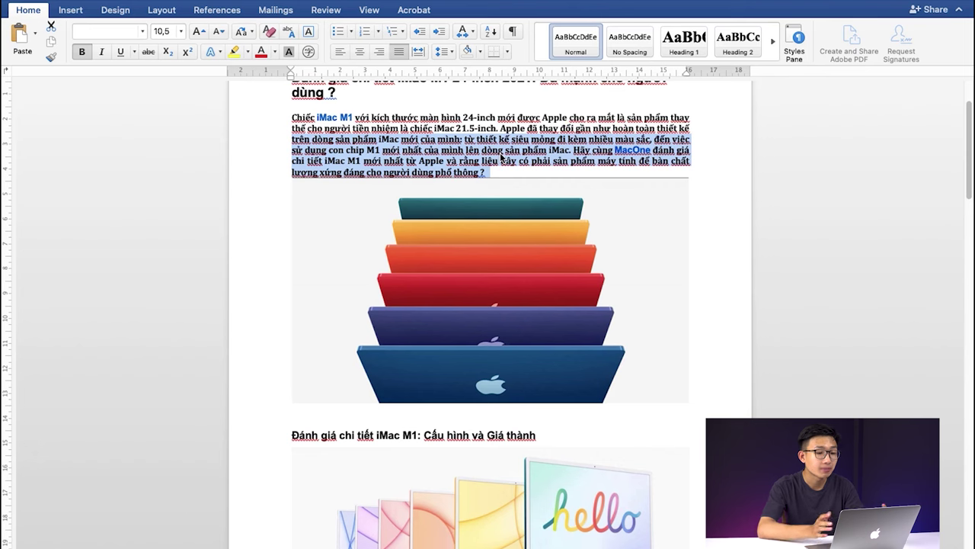
{"action": "scroll", "coordinate": [502, 159], "scroll_direction": "down", "scroll_amount": 2}
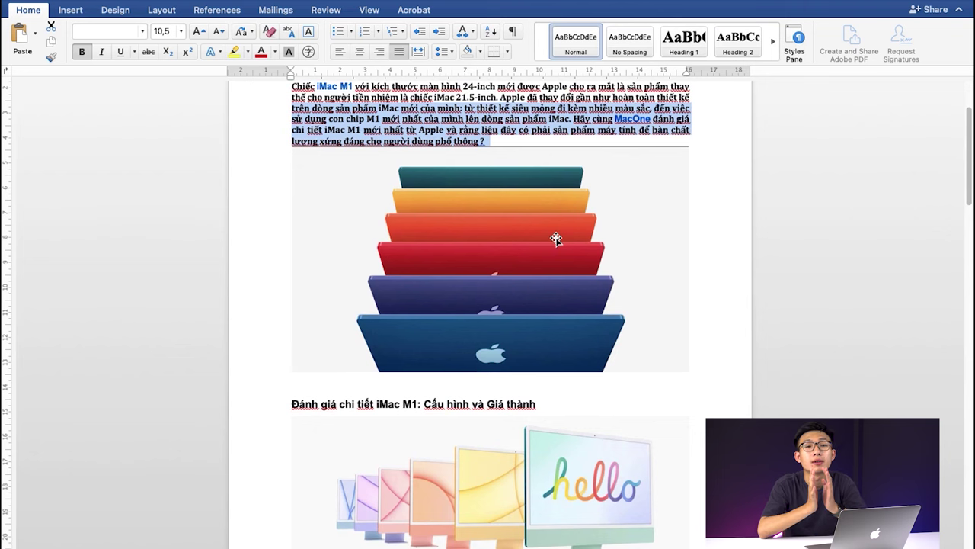
{"action": "scroll", "coordinate": [556, 238], "scroll_direction": "down", "scroll_amount": 3}
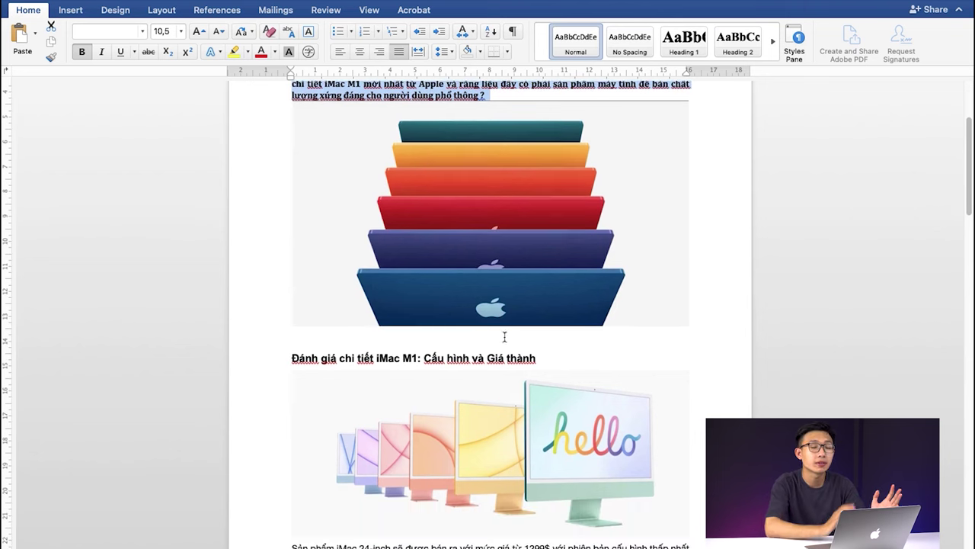
{"action": "scroll", "coordinate": [504, 336], "scroll_direction": "down", "scroll_amount": 10}
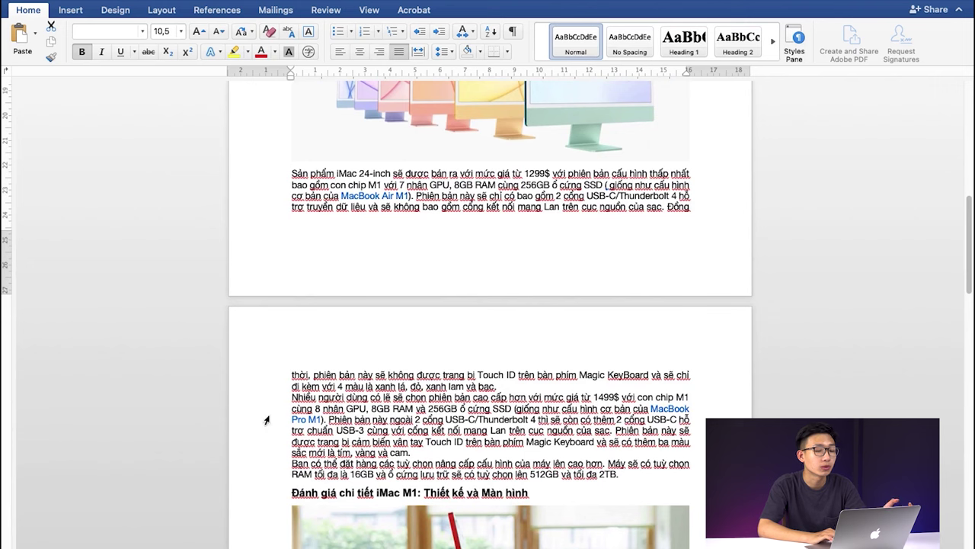
- Select the Nhiều người dùng paragraph and cycle it through centred and left, ending right-aligned
{"action": "left_click_drag", "start_coordinate": [497, 387], "coordinate": [514, 463]}
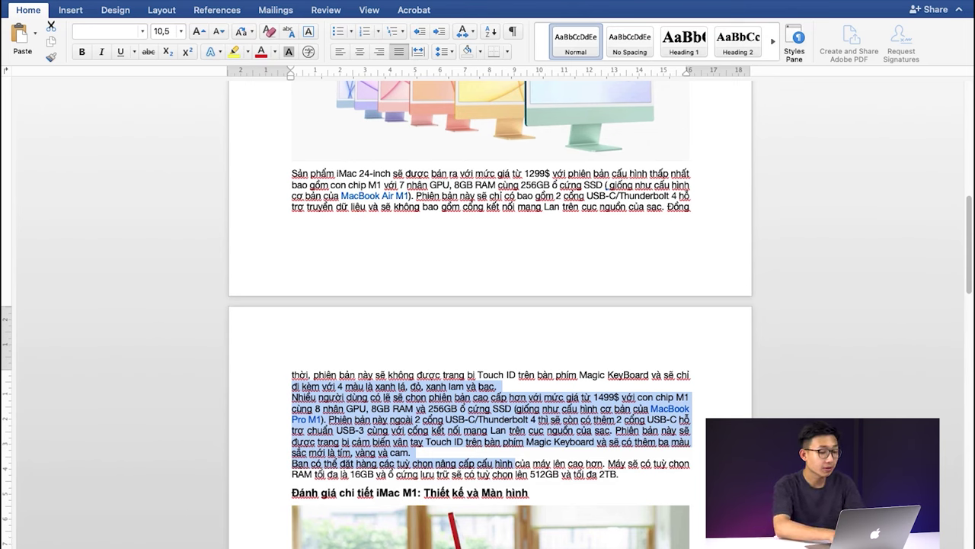
{"action": "left_click", "coordinate": [506, 419]}
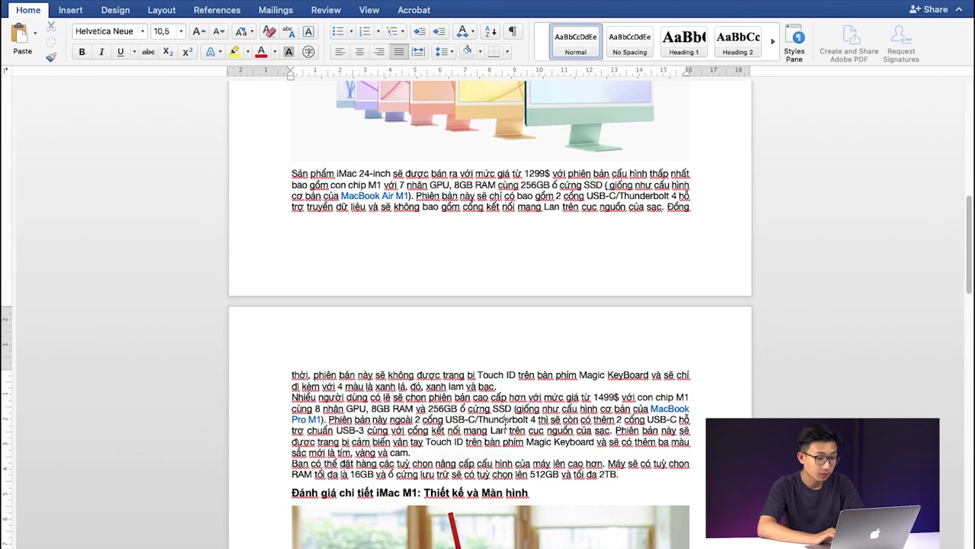
{"action": "triple_click", "coordinate": [474, 419]}
{"action": "key", "text": "super+e"}
{"action": "key", "text": "super+l"}
{"action": "key", "text": "super+r"}
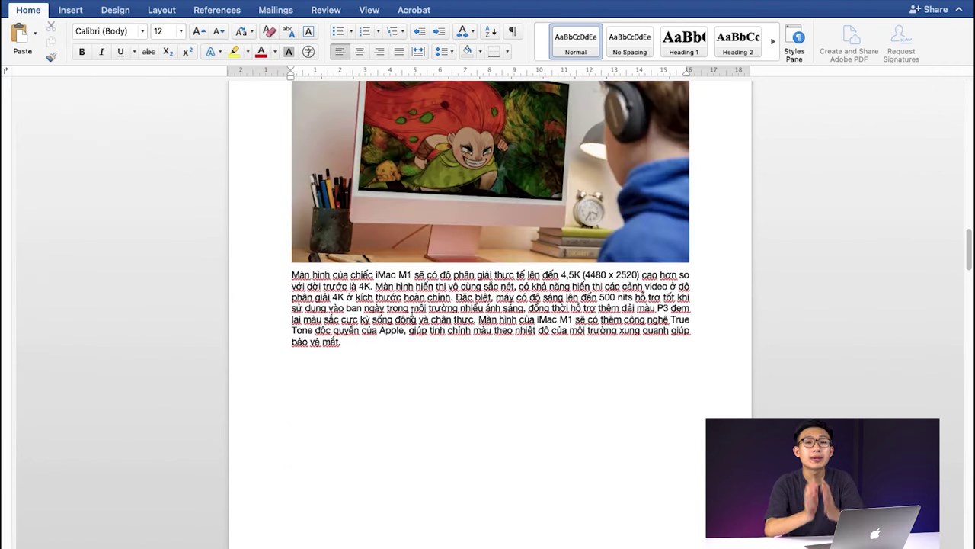
- Add a 'sekg' line below the display paragraph and insert a page break after it
{"action": "left_click", "coordinate": [385, 359]}
{"action": "key", "text": "Return"}
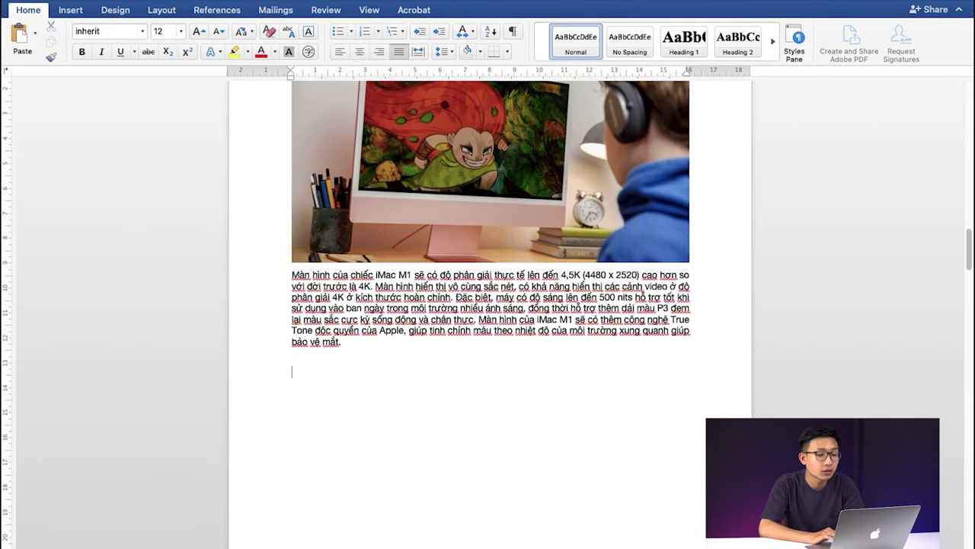
{"action": "type", "text": "g"}
{"action": "key", "text": "BackSpace"}
{"action": "type", "text": "sekg"}
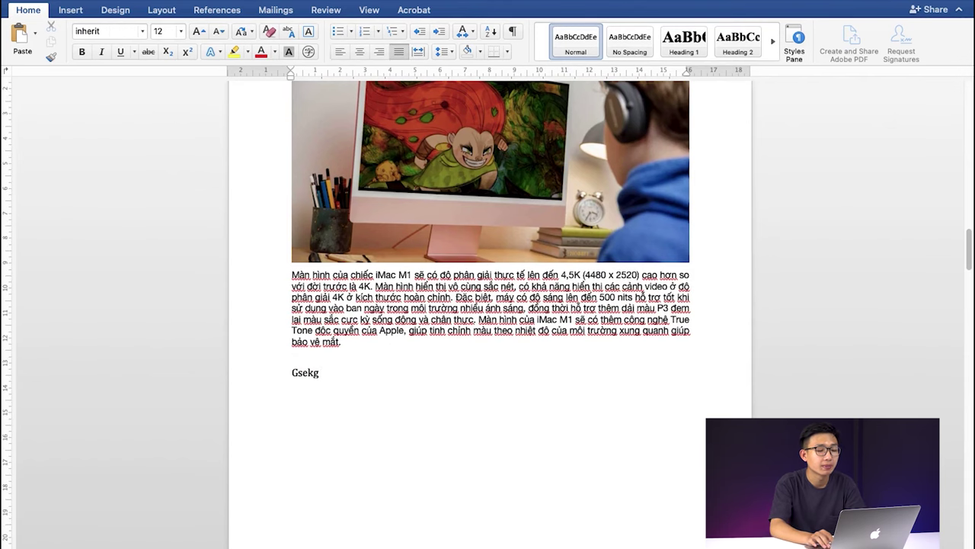
{"action": "scroll", "coordinate": [487, 305], "scroll_direction": "down", "scroll_amount": 2}
{"action": "key", "text": "Return"}
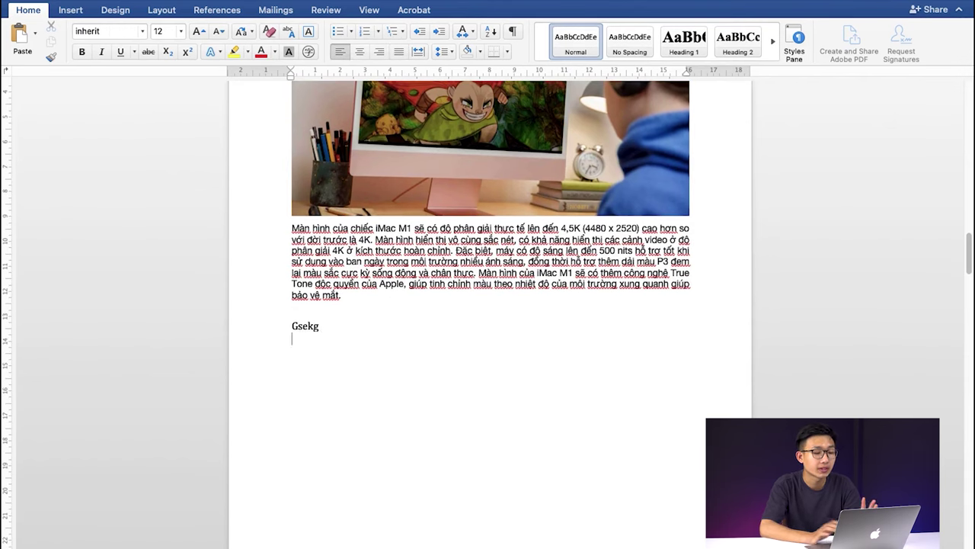
{"action": "key", "text": "super+Return"}
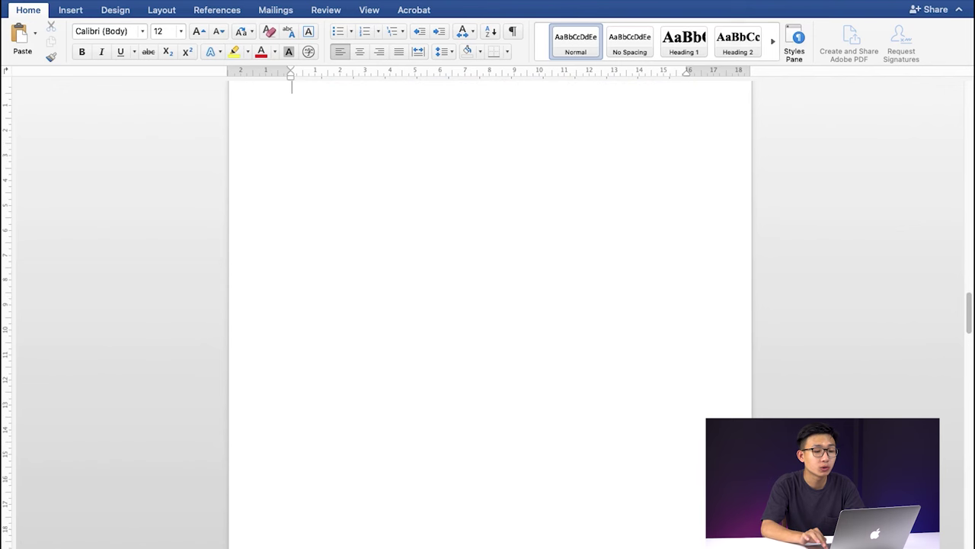
- Insert a second page break higher up in the document
{"action": "scroll", "coordinate": [414, 344], "scroll_direction": "up", "scroll_amount": 2}
{"action": "scroll", "coordinate": [779, 353], "scroll_direction": "up", "scroll_amount": 5}
{"action": "scroll", "coordinate": [592, 343], "scroll_direction": "up", "scroll_amount": 2}
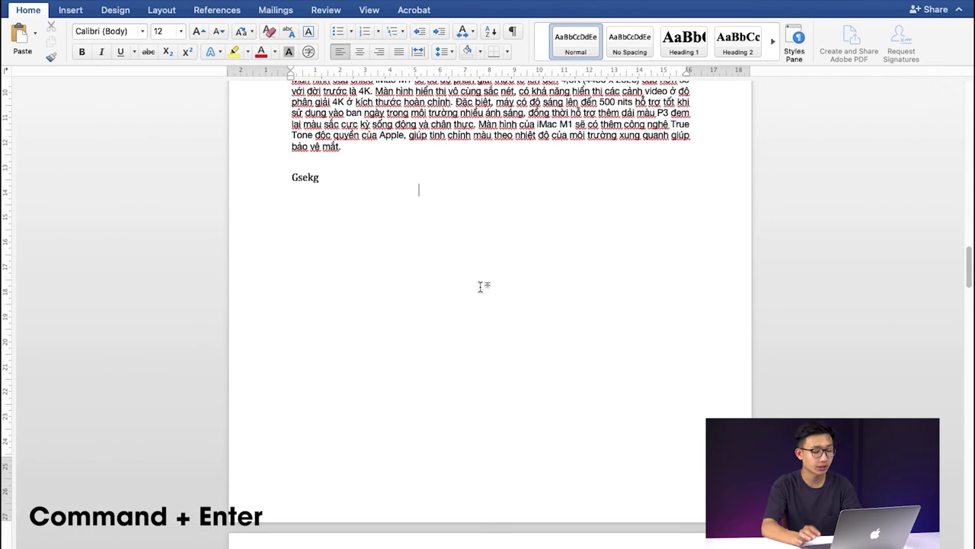
{"action": "key", "text": "super+Return"}
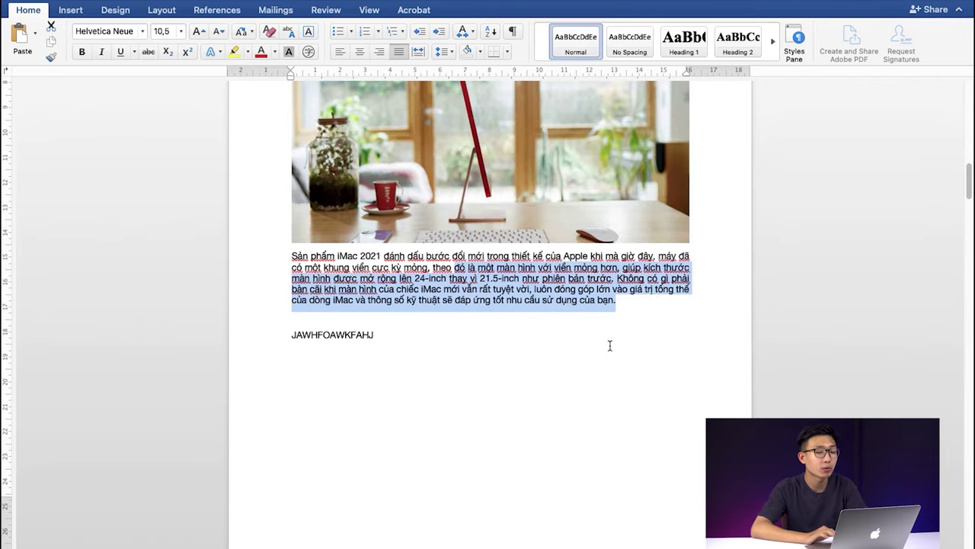
- Extend the test line with 'SHGKSIGHI' and select the design paragraph from 2021 onward
{"action": "left_click", "coordinate": [413, 379]}
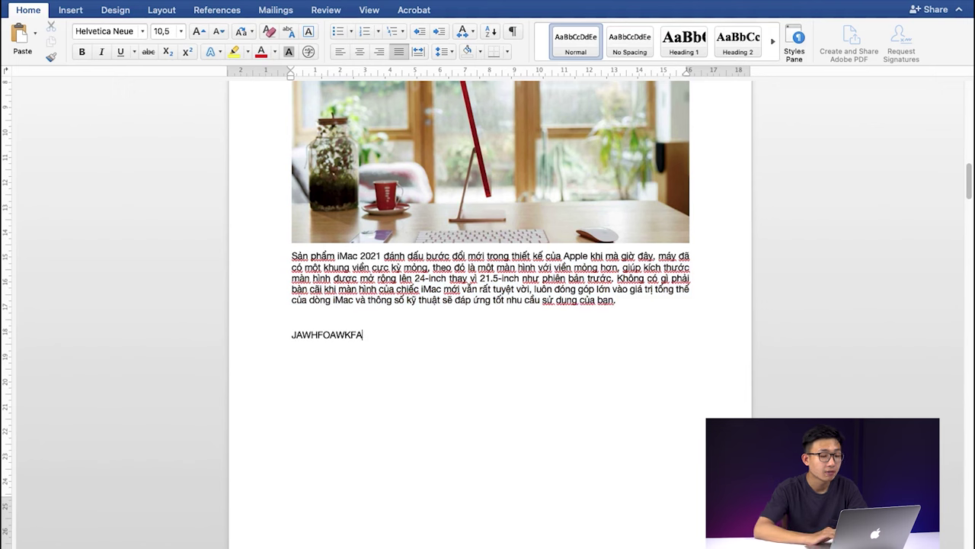
{"action": "left_click_drag", "start_coordinate": [390, 319], "coordinate": [339, 331]}
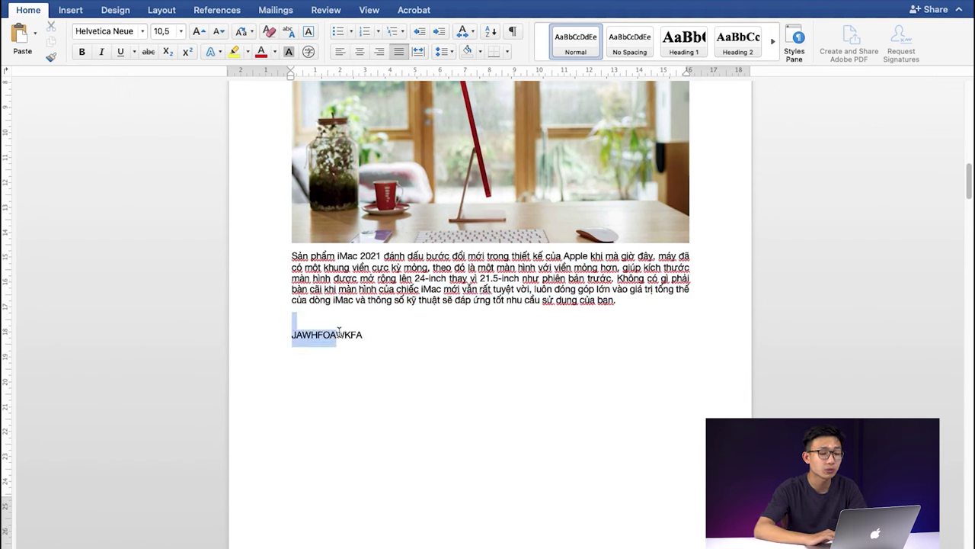
{"action": "left_click", "coordinate": [385, 366]}
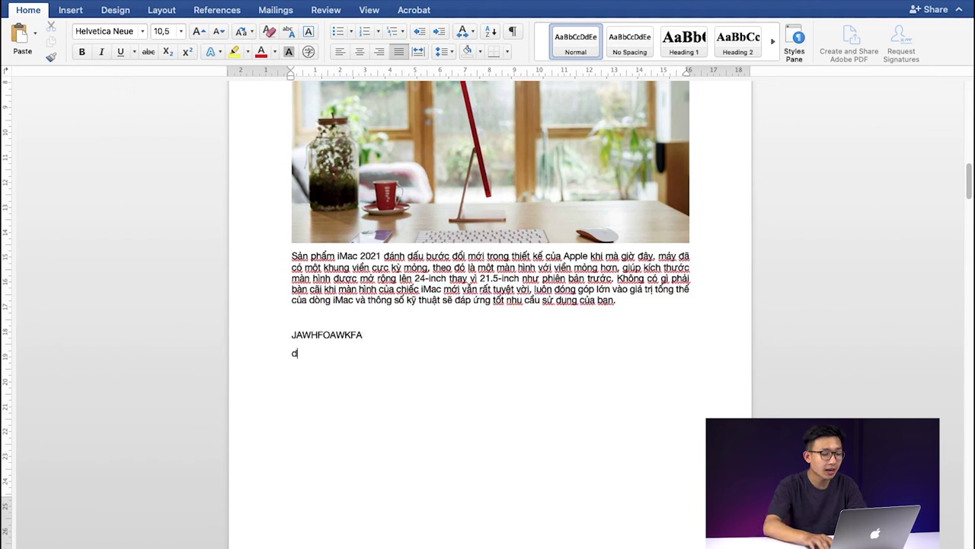
{"action": "type", "text": "SHGKSIGHI"}
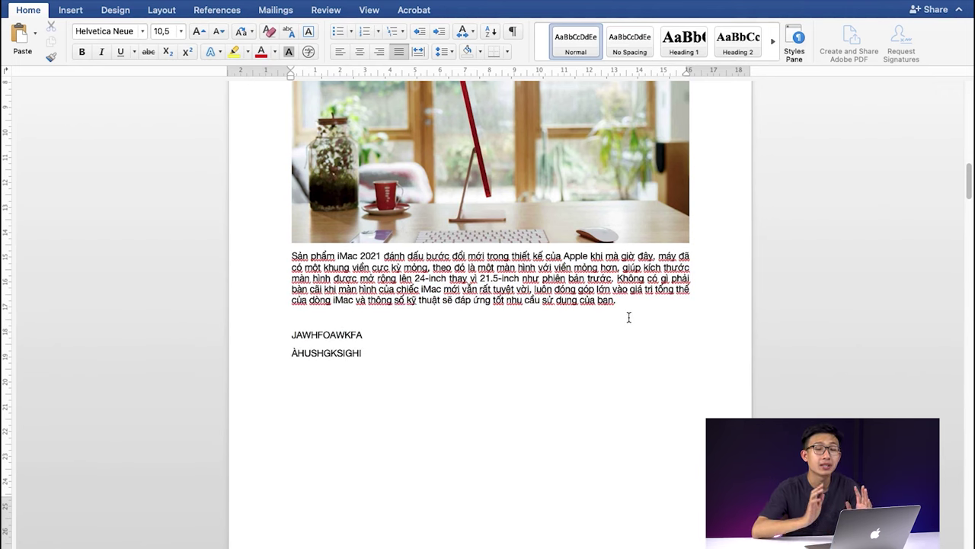
{"action": "left_click_drag", "start_coordinate": [619, 311], "coordinate": [363, 262]}
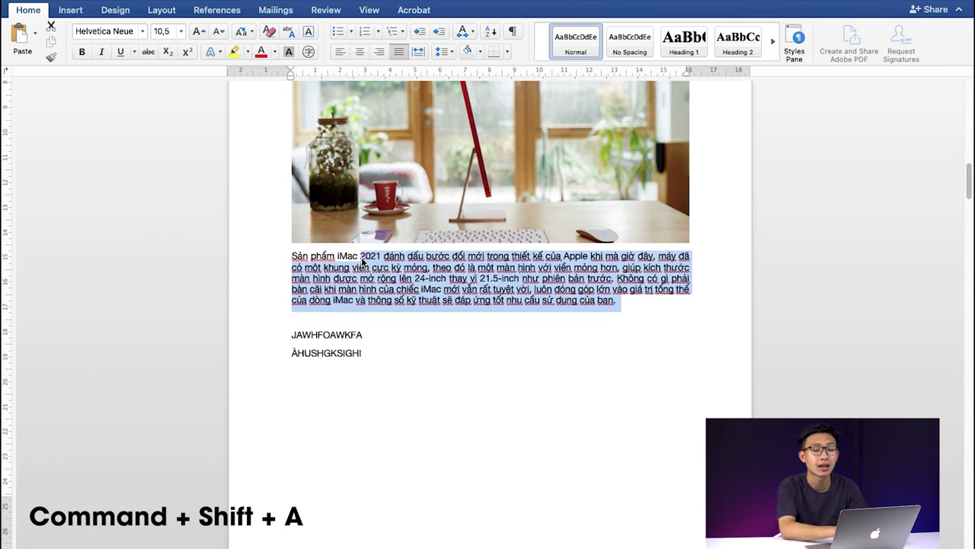
- Make the selected 2021 design paragraph all caps, bold, italic and underlined
{"action": "key", "text": "super+shift+a"}
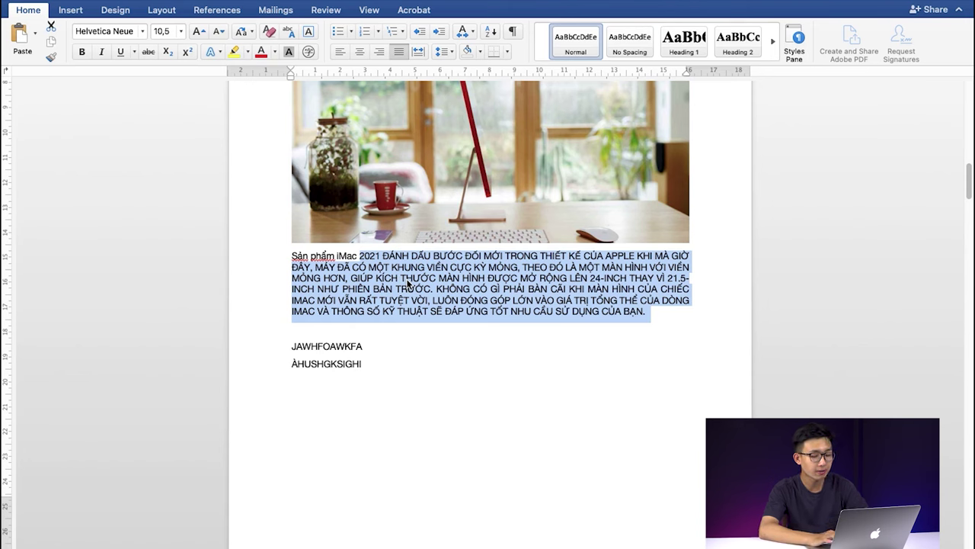
{"action": "key", "text": "super+b"}
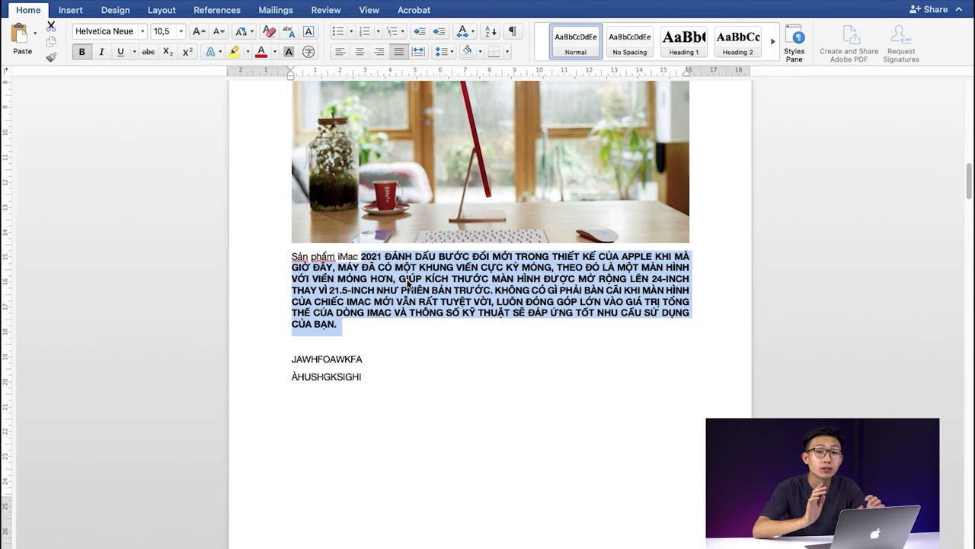
{"action": "key", "text": "ctrl+i"}
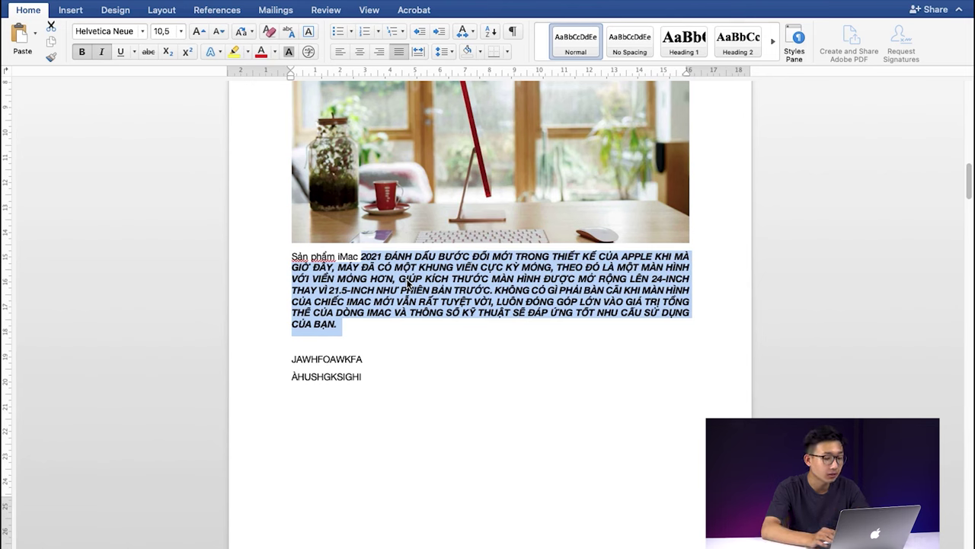
{"action": "key", "text": "super+u"}
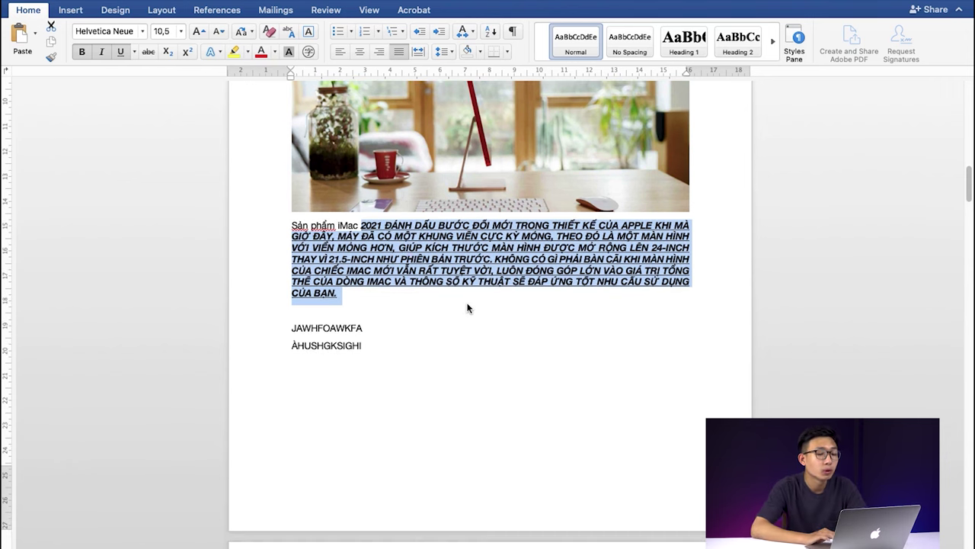
- Double-underline the passage from 'bản' through '512GB' in the iMac 2021 paragraph
{"action": "scroll", "coordinate": [468, 308], "scroll_direction": "up", "scroll_amount": 5}
{"action": "left_click", "coordinate": [372, 244]}
{"action": "scroll", "coordinate": [372, 244], "scroll_direction": "down", "scroll_amount": 5}
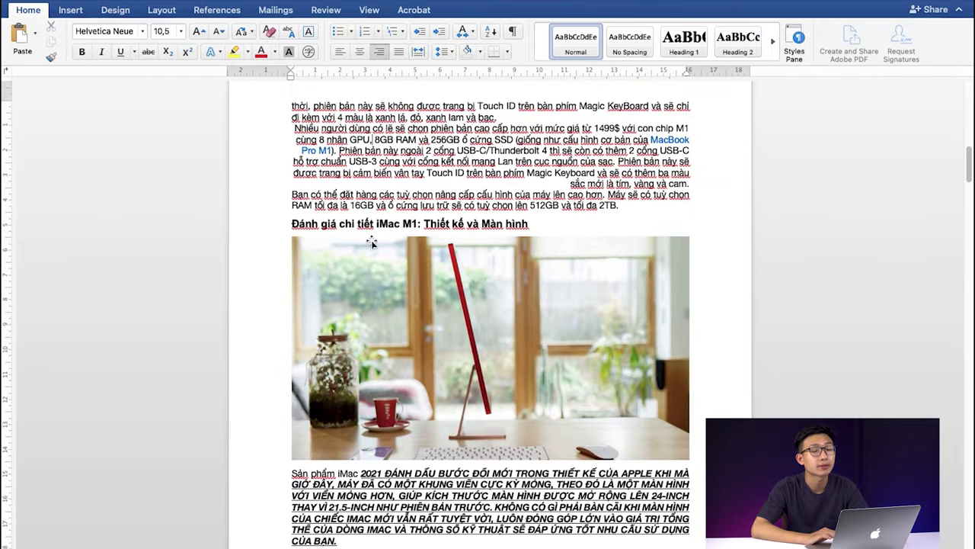
{"action": "triple_click", "coordinate": [403, 417]}
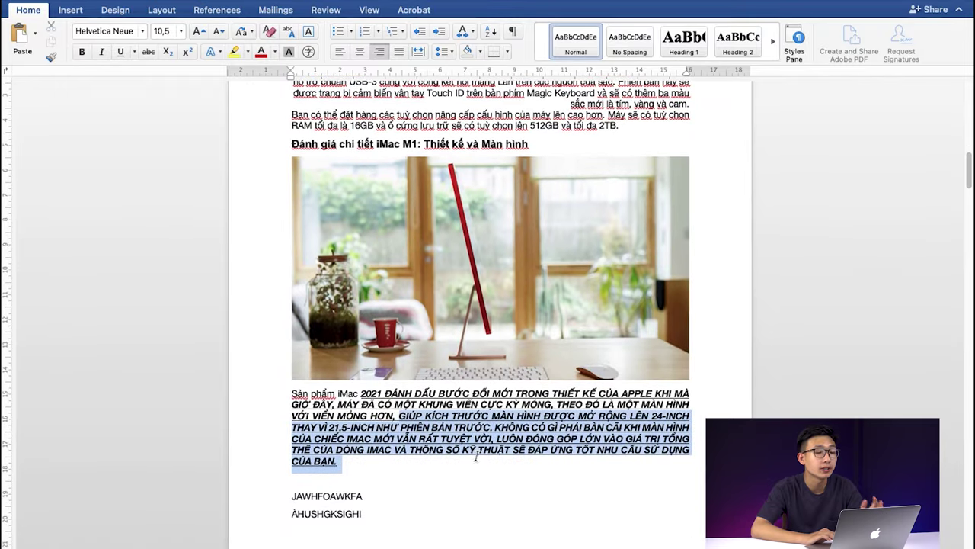
{"action": "scroll", "coordinate": [396, 215], "scroll_direction": "up", "scroll_amount": 5}
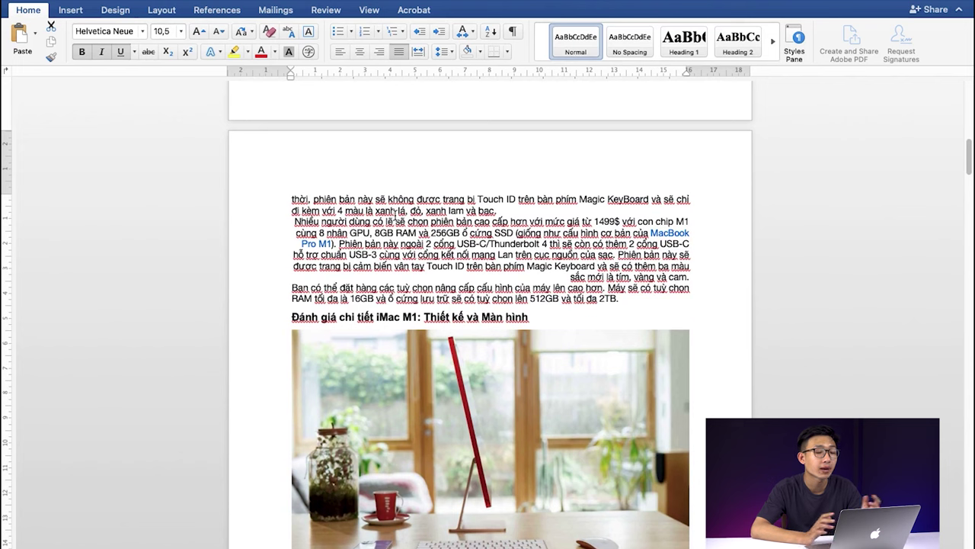
{"action": "left_click_drag", "start_coordinate": [355, 200], "coordinate": [558, 300]}
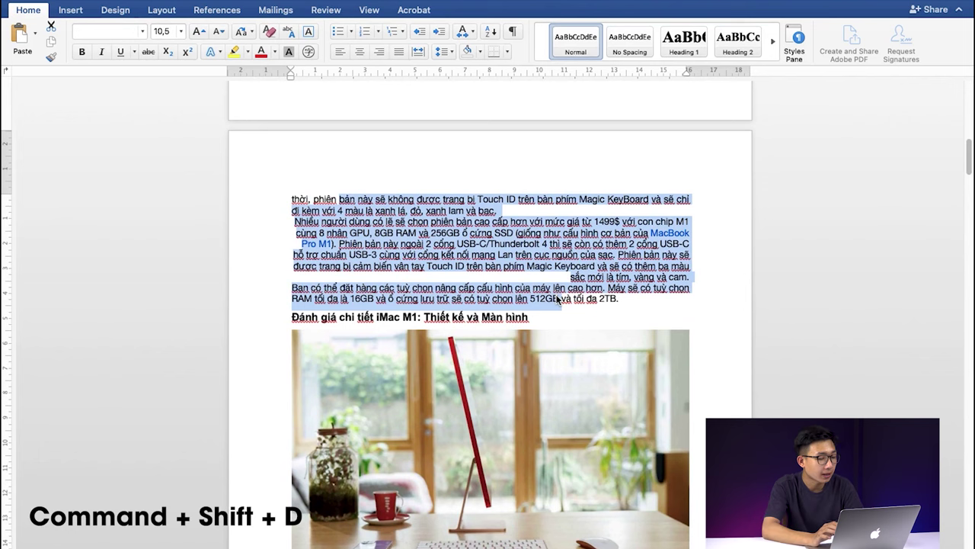
{"action": "key", "text": "super+shift+d"}
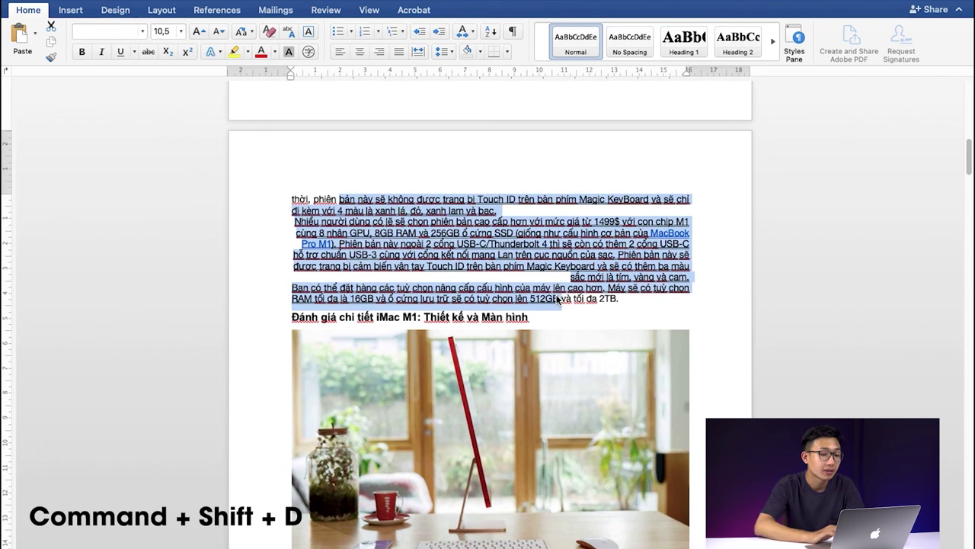
{"action": "left_click", "coordinate": [585, 293]}
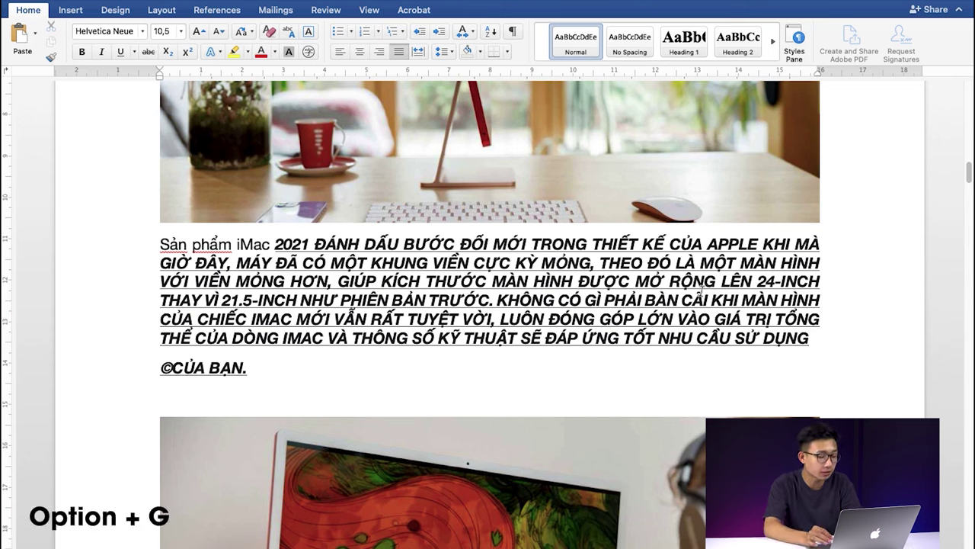
- Insert ©, then © and ® on the next line, then ™ on a third line
{"action": "type", "text": "©"}
{"action": "key", "text": "Return"}
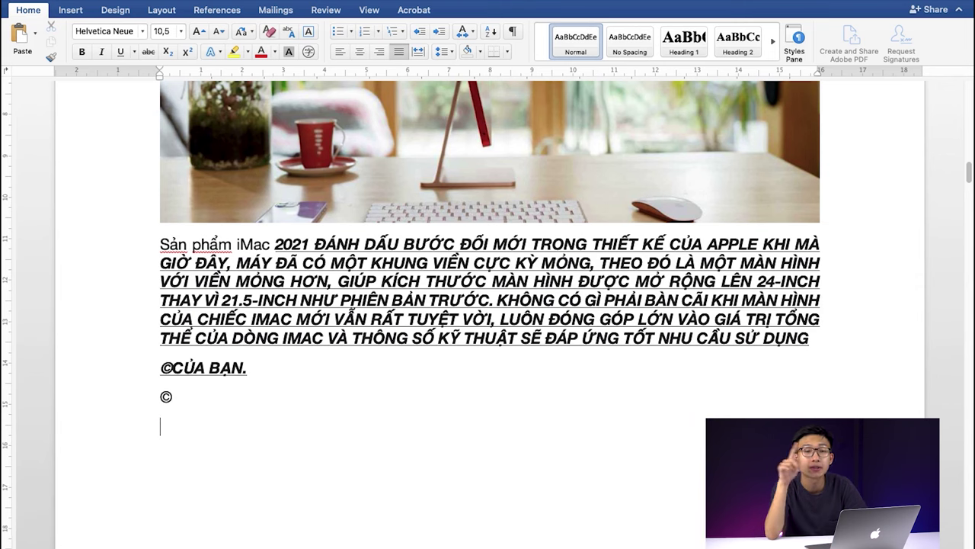
{"action": "type", "text": "©"}
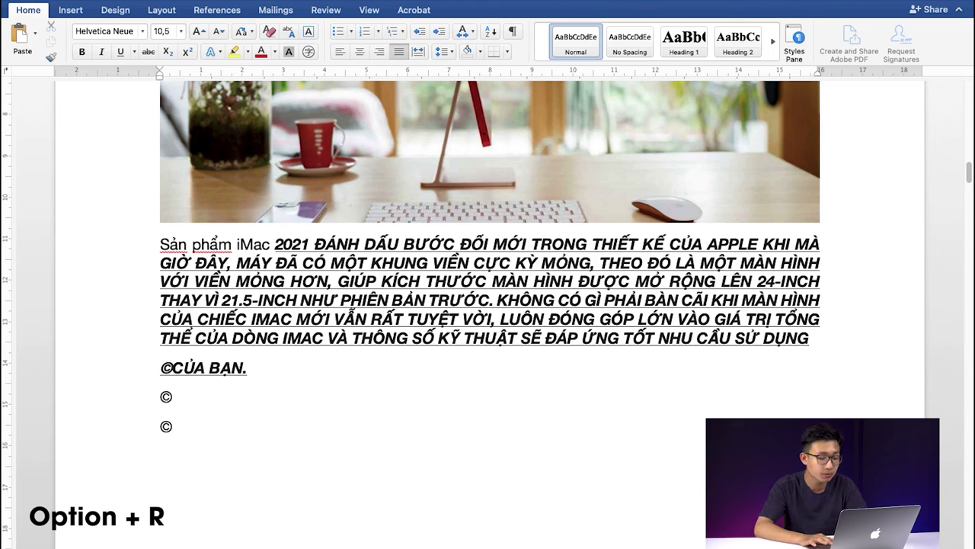
{"action": "type", "text": "®"}
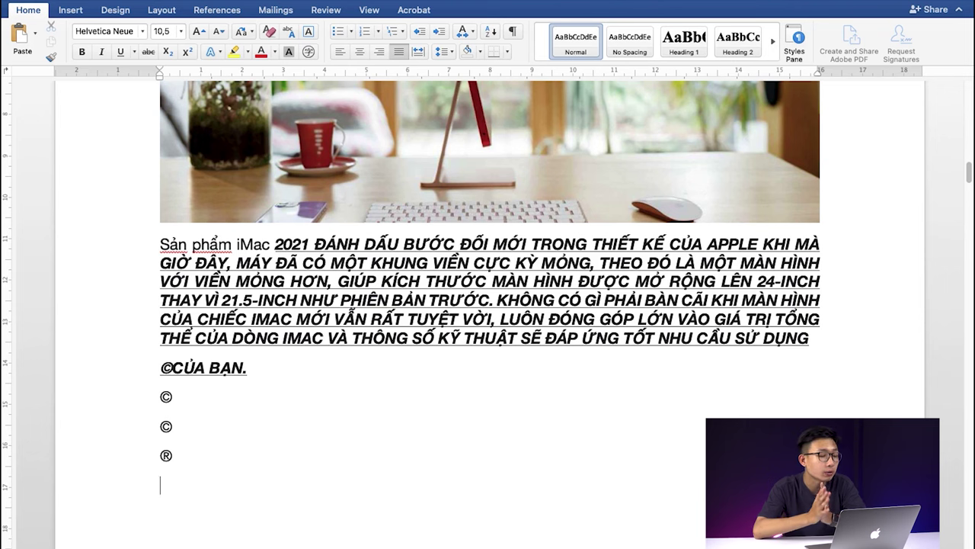
{"action": "key", "text": "Return"}
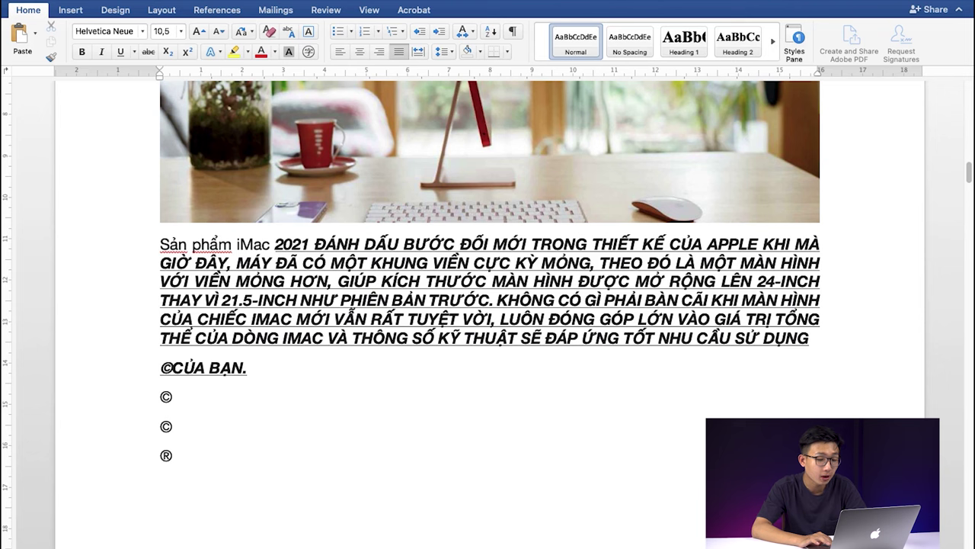
{"action": "type", "text": "™"}
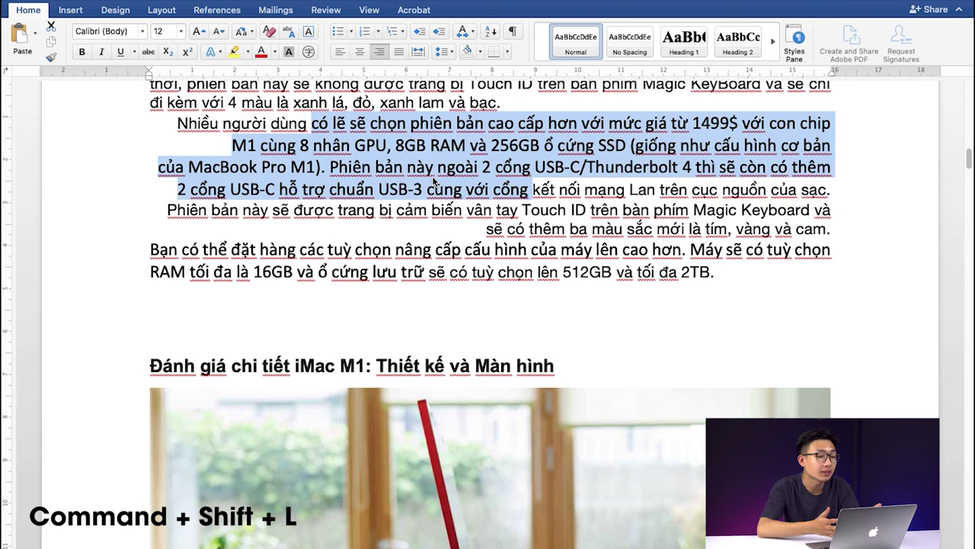
- Web-search the selected M1 passage, then select the opening paragraph and the colourful iMac photo
{"action": "key", "text": "super+shift+l"}
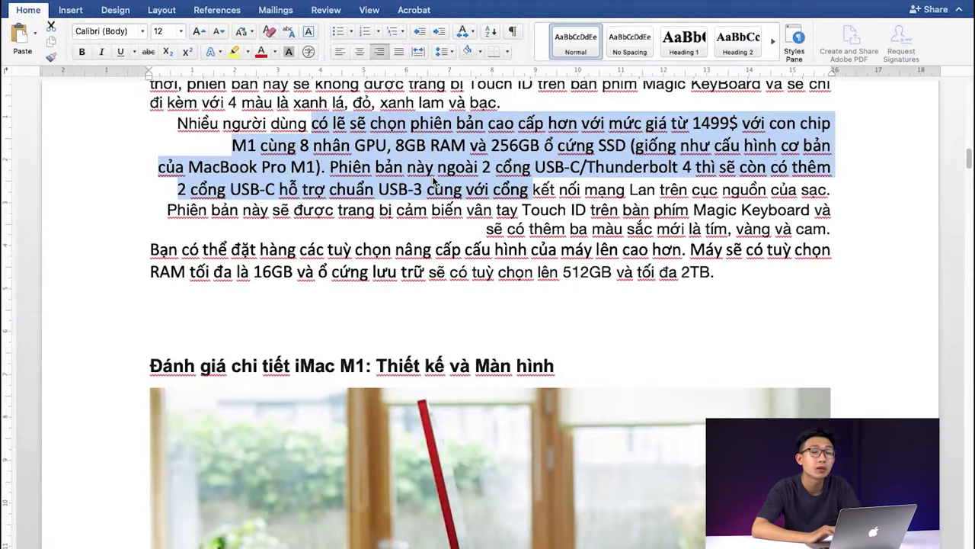
{"action": "scroll", "coordinate": [433, 180], "scroll_direction": "up", "scroll_amount": 15}
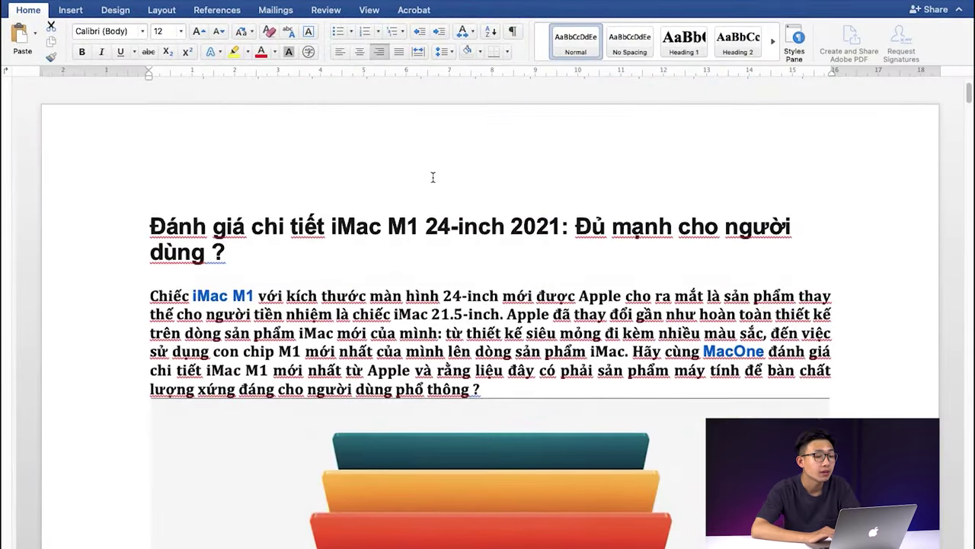
{"action": "left_click_drag", "start_coordinate": [150, 291], "coordinate": [439, 366]}
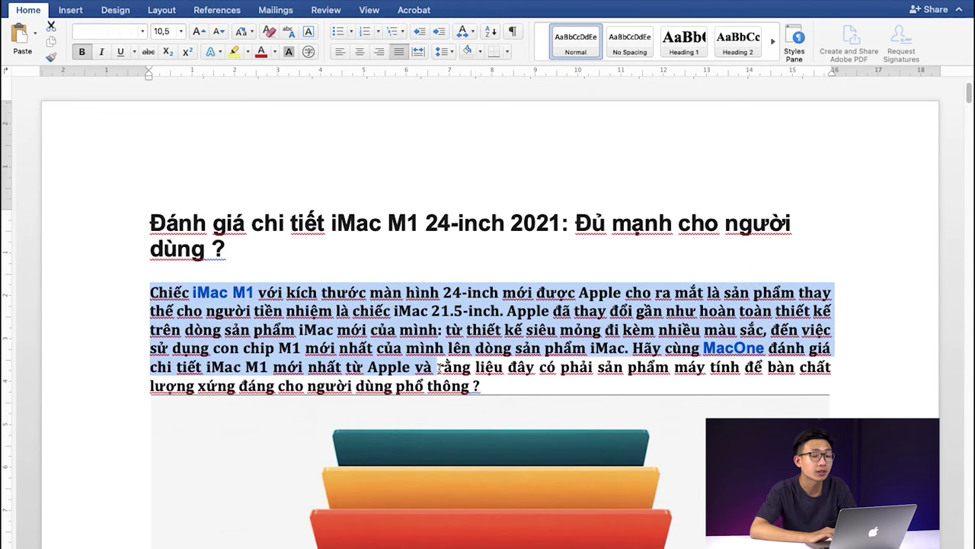
{"action": "key", "text": "shift+Down"}
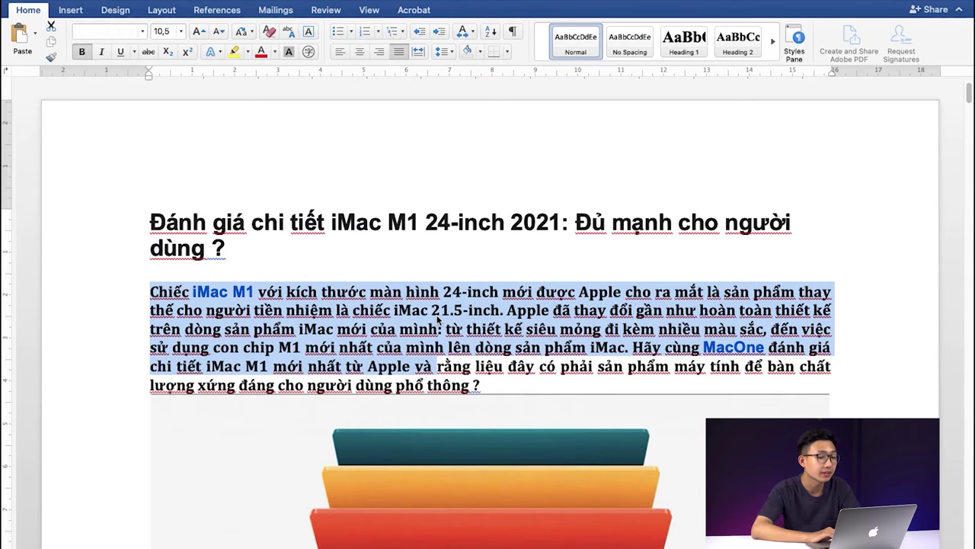
{"action": "scroll", "coordinate": [438, 321], "scroll_direction": "down", "scroll_amount": 5}
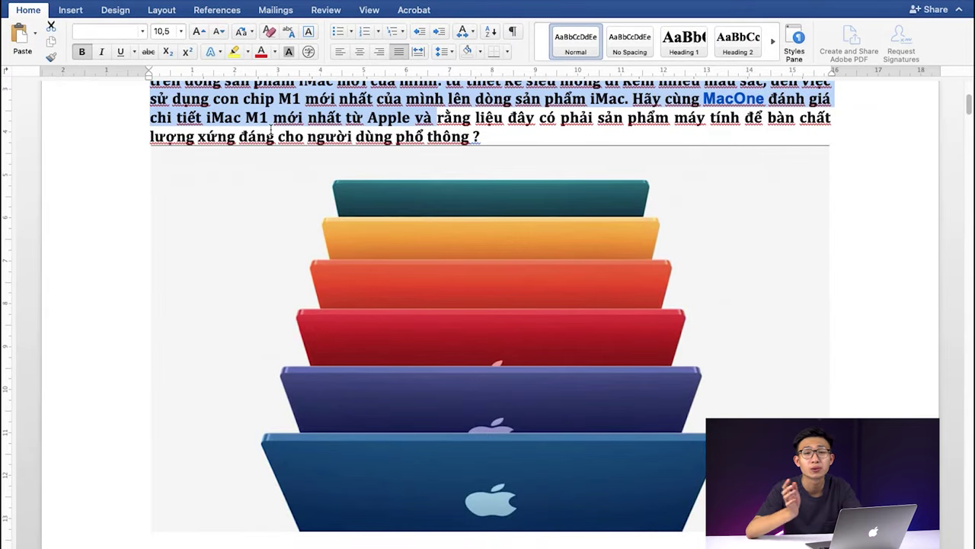
{"action": "left_click", "coordinate": [417, 491]}
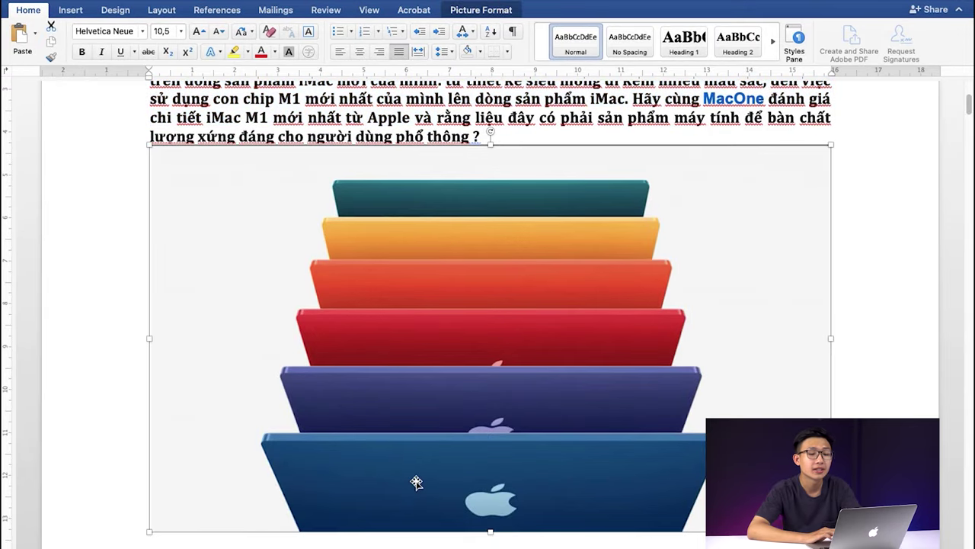
- Select the entire review document and copy it
{"action": "key", "text": "super+a"}
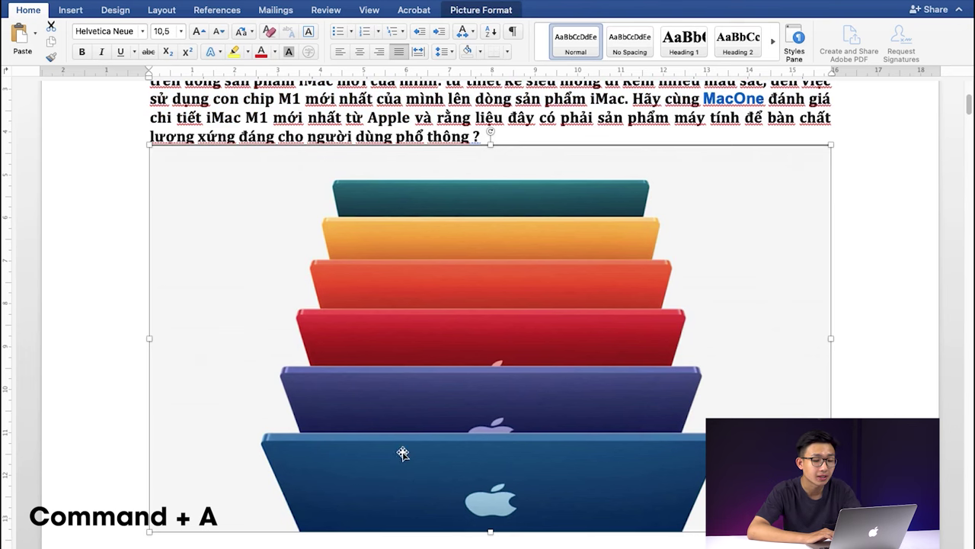
{"action": "key", "text": "super+a"}
{"action": "scroll", "coordinate": [404, 432], "scroll_direction": "down", "scroll_amount": 10}
{"action": "scroll", "coordinate": [404, 433], "scroll_direction": "down", "scroll_amount": 15}
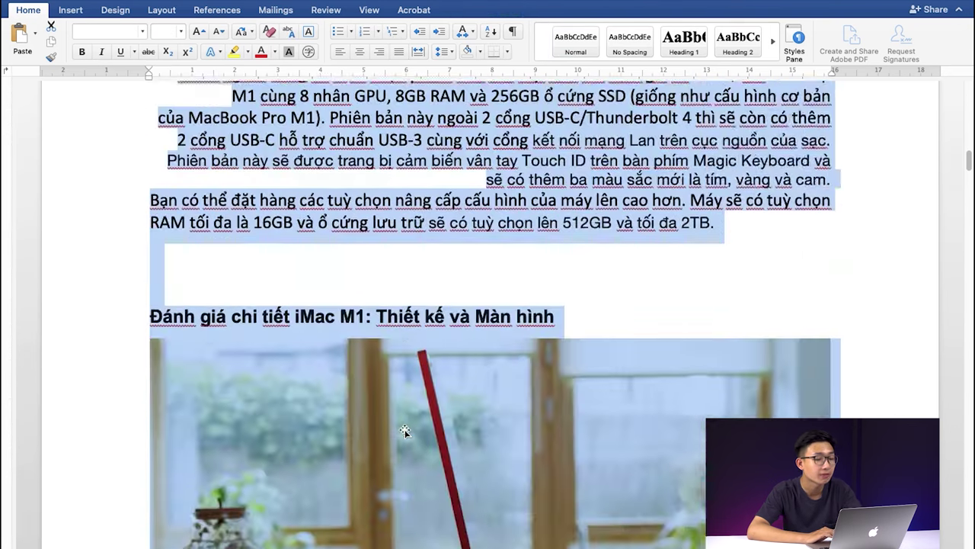
{"action": "scroll", "coordinate": [406, 421], "scroll_direction": "down", "scroll_amount": 10}
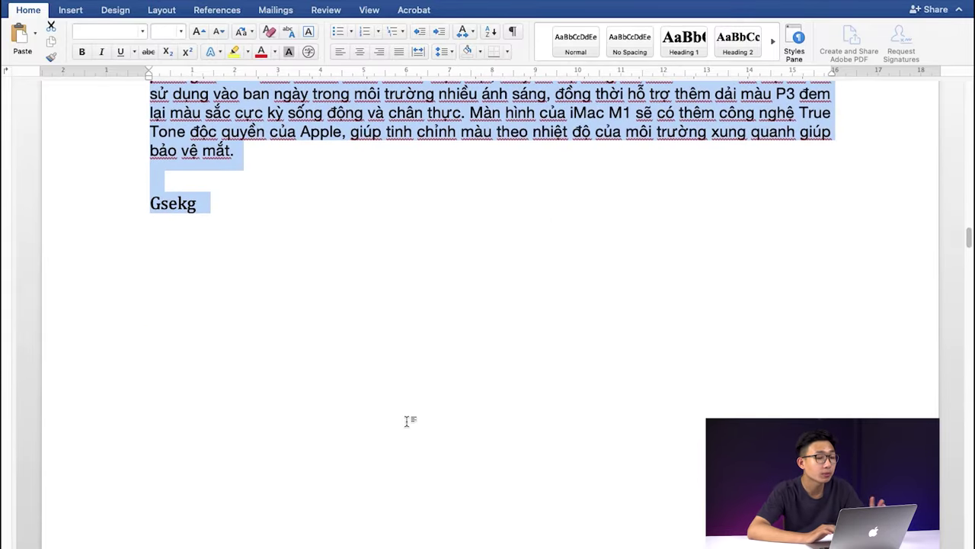
{"action": "scroll", "coordinate": [406, 422], "scroll_direction": "down", "scroll_amount": 1}
{"action": "scroll", "coordinate": [406, 421], "scroll_direction": "down", "scroll_amount": 3}
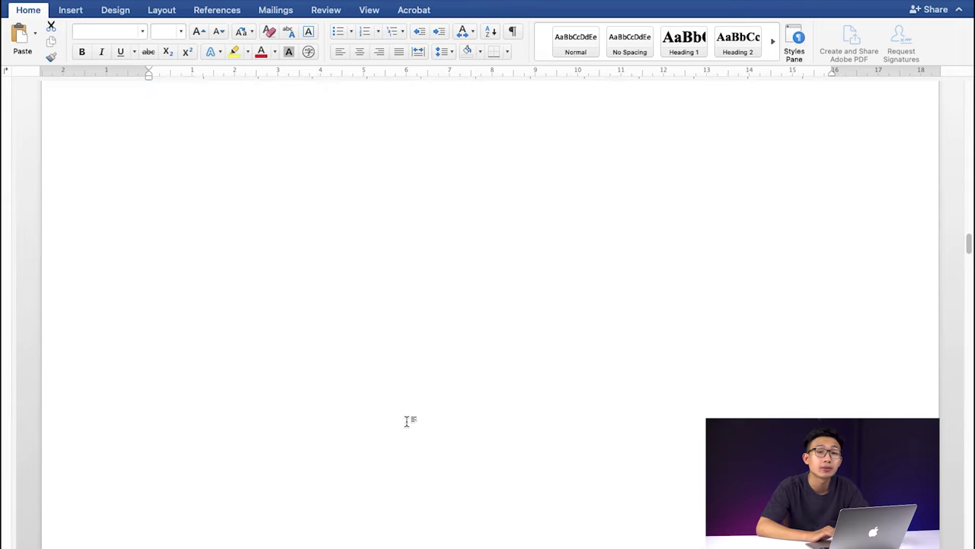
{"action": "scroll", "coordinate": [406, 422], "scroll_direction": "up", "scroll_amount": 10}
{"action": "scroll", "coordinate": [406, 421], "scroll_direction": "up", "scroll_amount": 5}
{"action": "scroll", "coordinate": [406, 423], "scroll_direction": "down", "scroll_amount": 10}
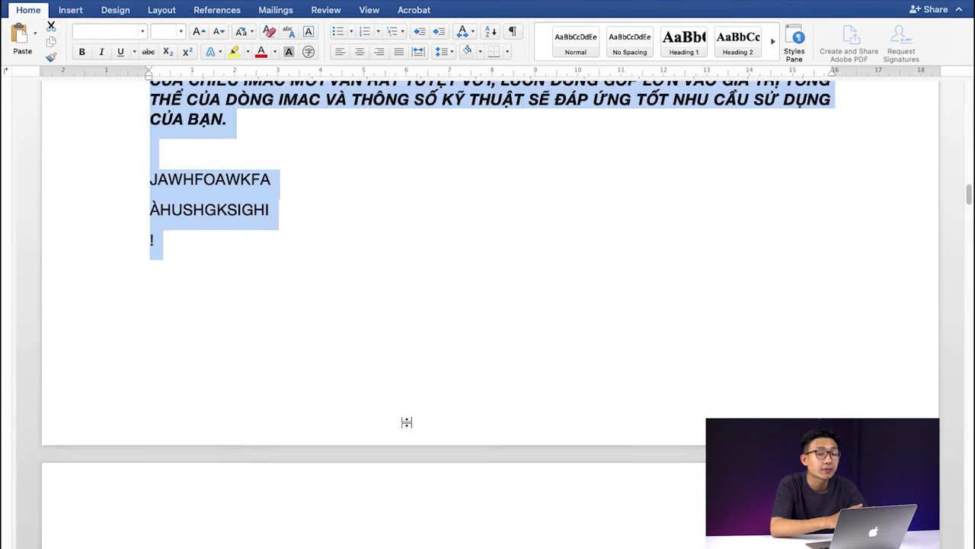
{"action": "scroll", "coordinate": [406, 423], "scroll_direction": "up", "scroll_amount": 3}
{"action": "scroll", "coordinate": [406, 423], "scroll_direction": "up", "scroll_amount": 3}
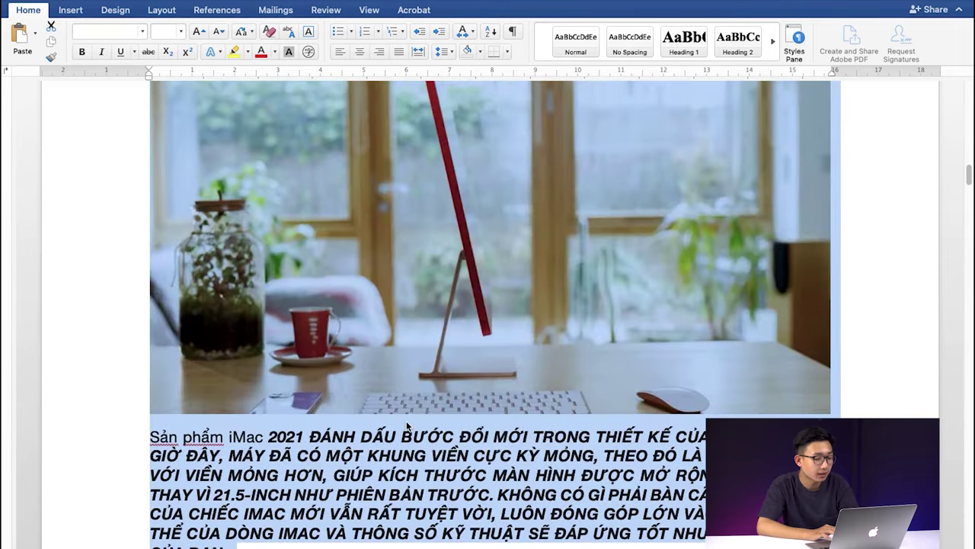
{"action": "key", "text": "super+c"}
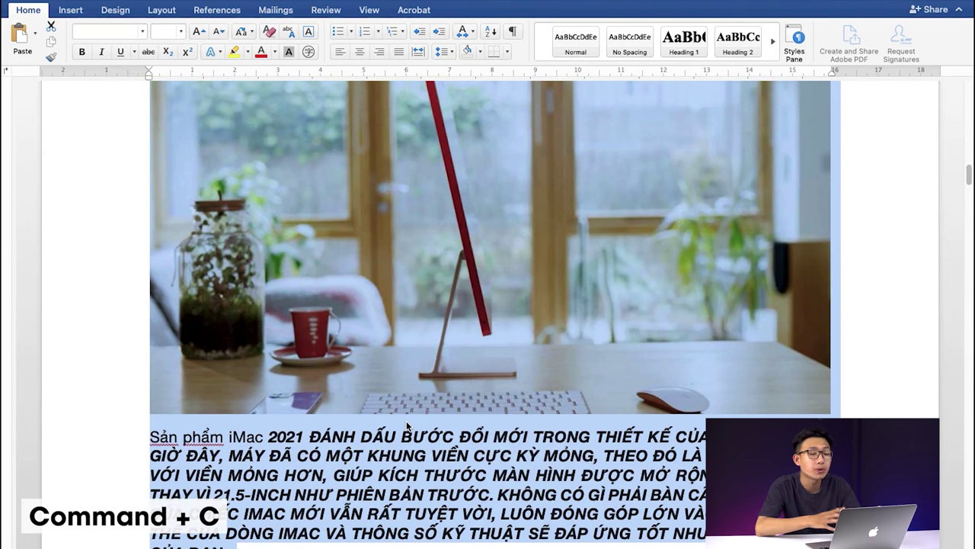
- Paste the copied review content on the empty line below Gsekg
{"action": "key", "text": "super+v"}
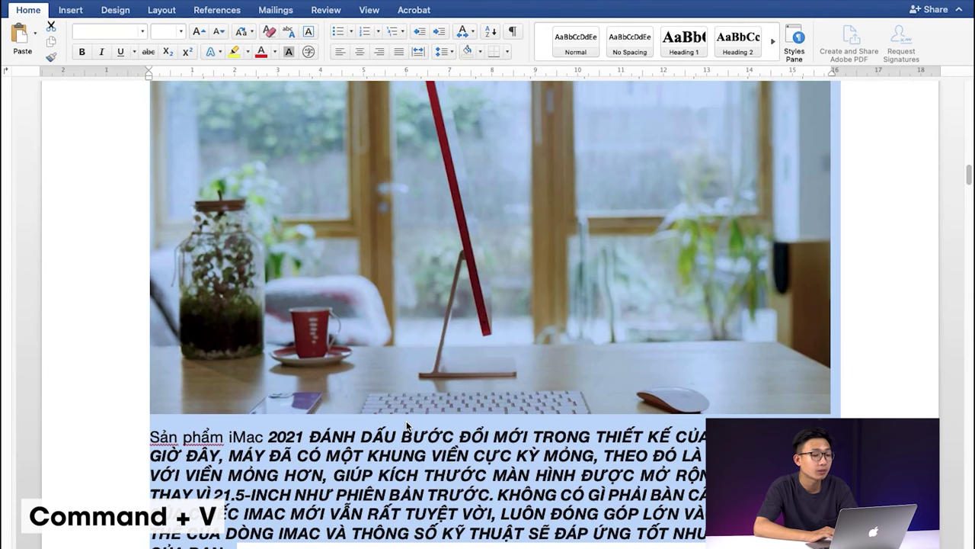
{"action": "scroll", "coordinate": [407, 427], "scroll_direction": "down", "scroll_amount": 15}
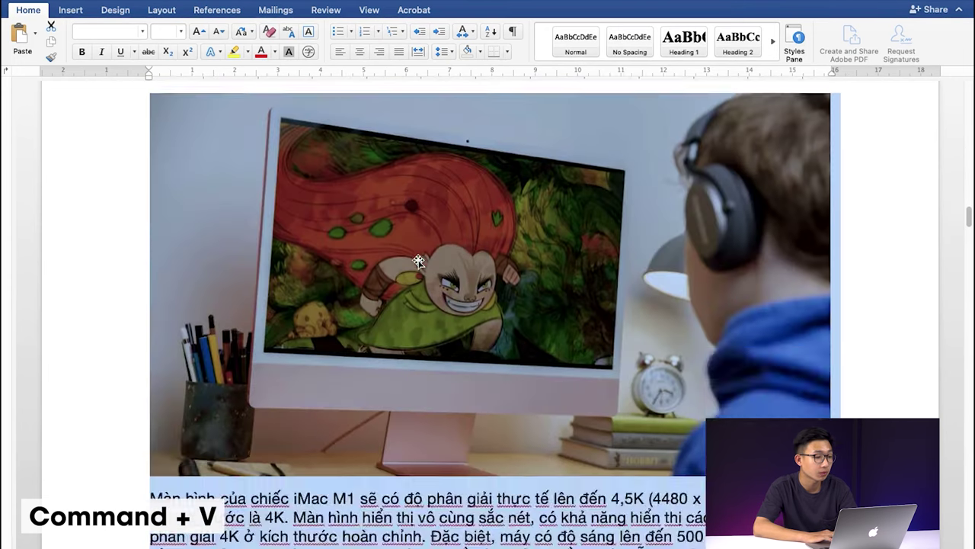
{"action": "left_click", "coordinate": [411, 275]}
{"action": "scroll", "coordinate": [412, 274], "scroll_direction": "up", "scroll_amount": 3}
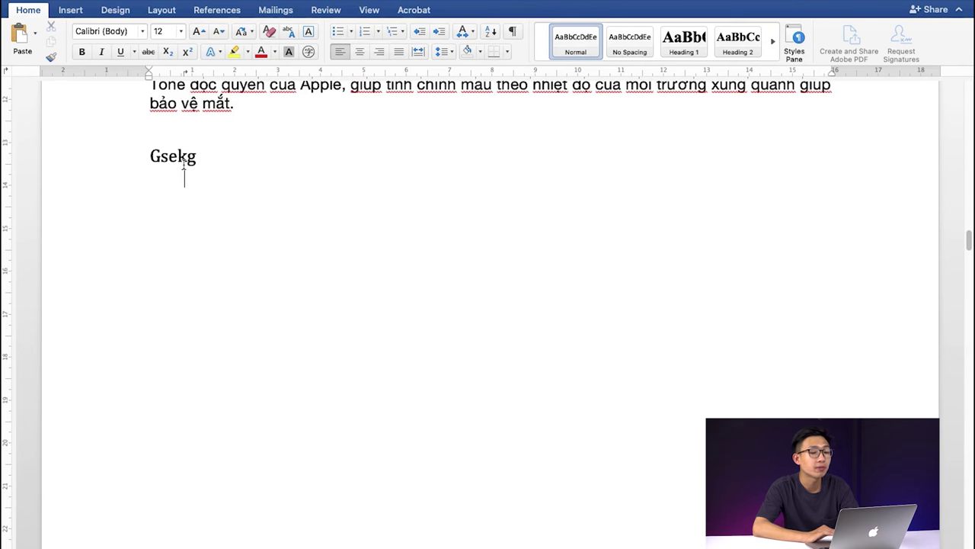
{"action": "key", "text": "super+v"}
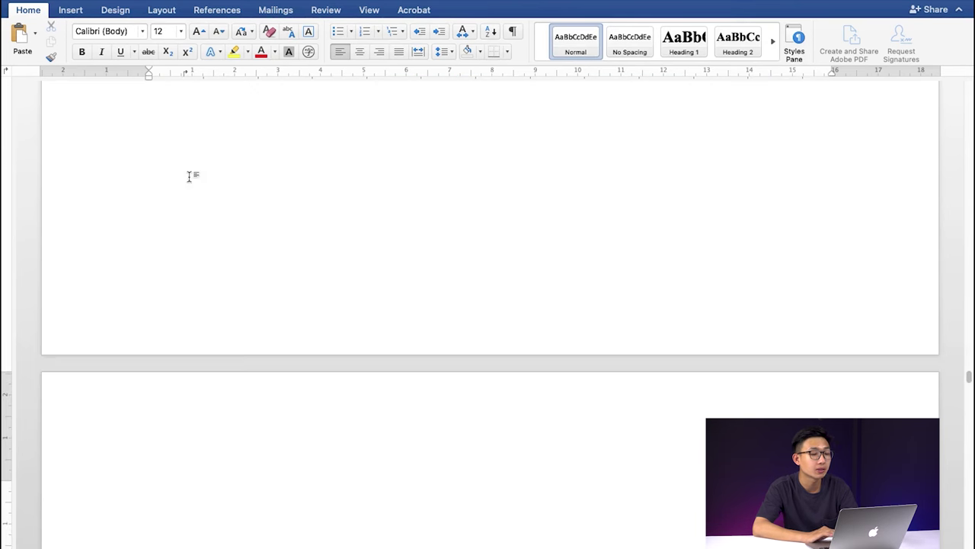
{"action": "scroll", "coordinate": [492, 455], "scroll_direction": "up", "scroll_amount": 1}
{"action": "scroll", "coordinate": [491, 455], "scroll_direction": "up", "scroll_amount": 5}
{"action": "scroll", "coordinate": [497, 304], "scroll_direction": "up", "scroll_amount": 10}
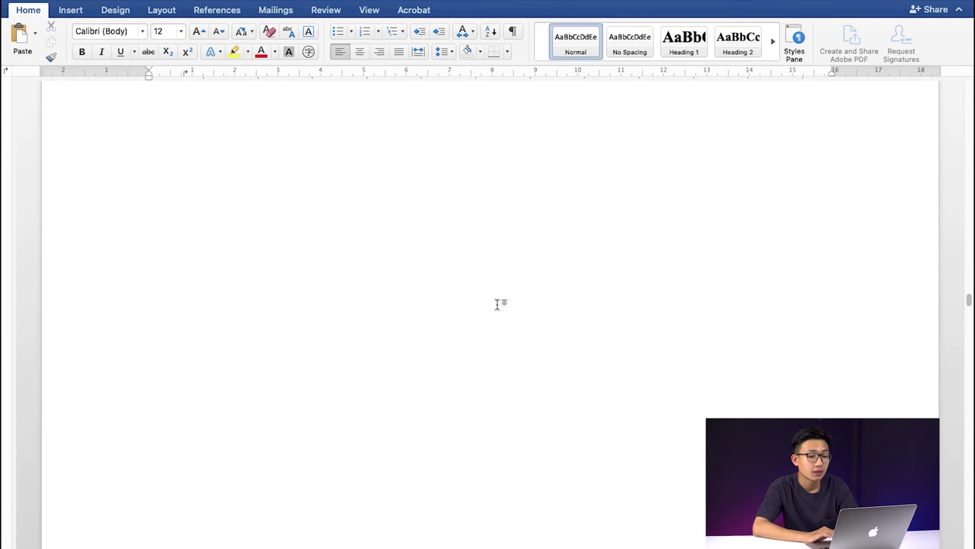
{"action": "scroll", "coordinate": [497, 304], "scroll_direction": "up", "scroll_amount": 2}
{"action": "scroll", "coordinate": [495, 302], "scroll_direction": "up", "scroll_amount": 5}
{"action": "scroll", "coordinate": [494, 301], "scroll_direction": "up", "scroll_amount": 3}
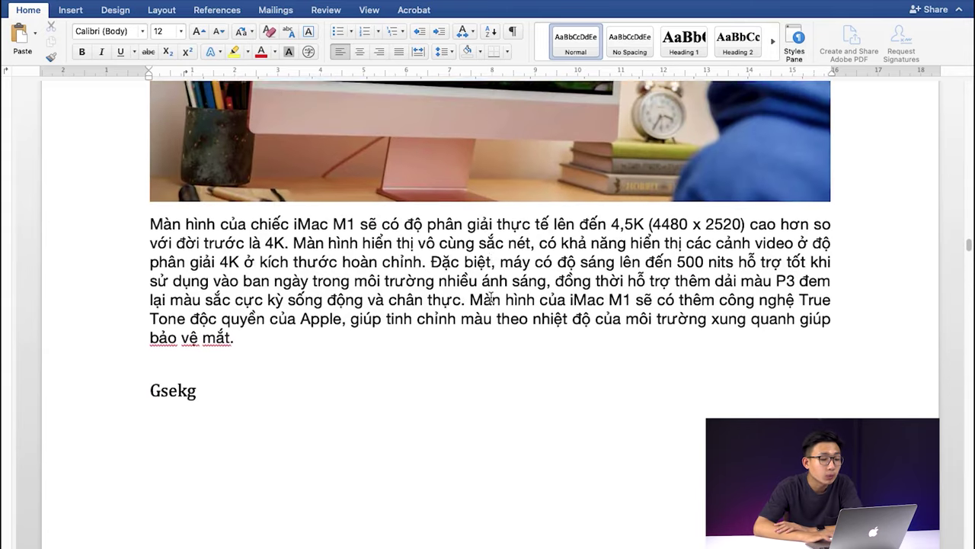
{"action": "scroll", "coordinate": [492, 299], "scroll_direction": "up", "scroll_amount": 2}
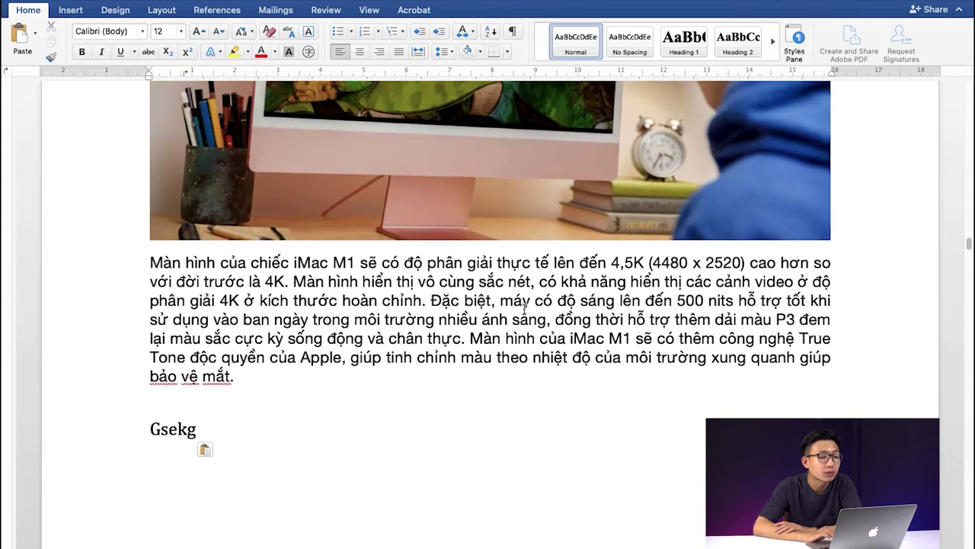
- Cut the 4.5K (4480 x 2520) display paragraph and paste it over the word Gsekg
{"action": "left_click_drag", "start_coordinate": [150, 263], "coordinate": [274, 387]}
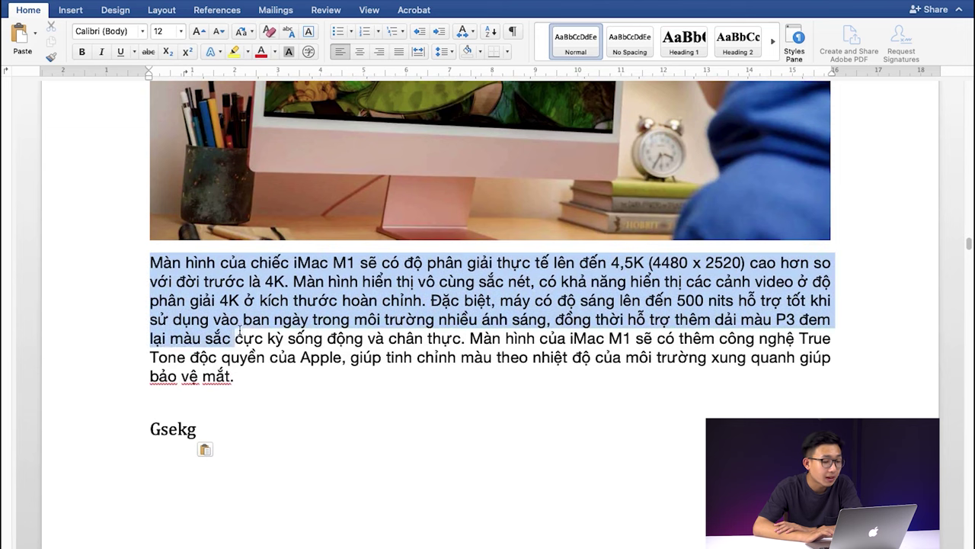
{"action": "right_click", "coordinate": [241, 310]}
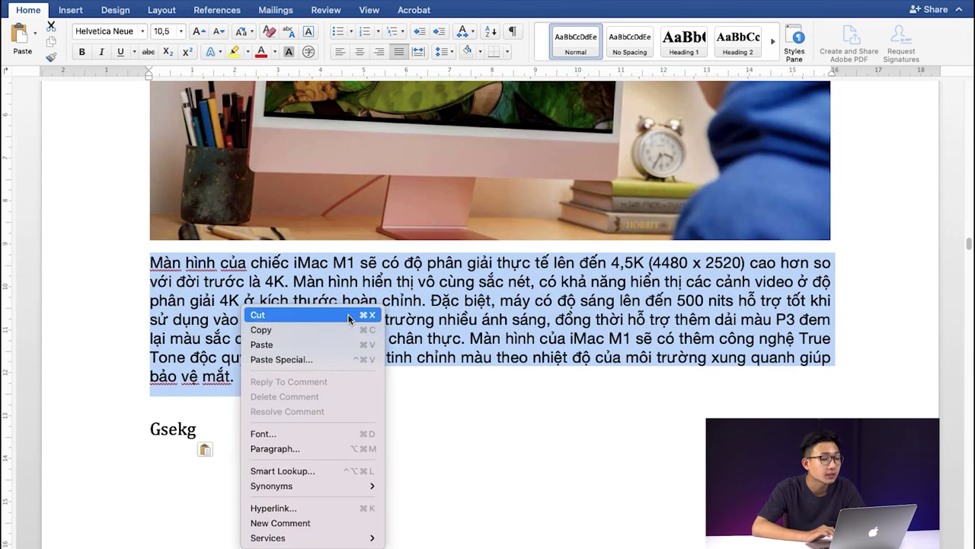
{"action": "left_click", "coordinate": [457, 442]}
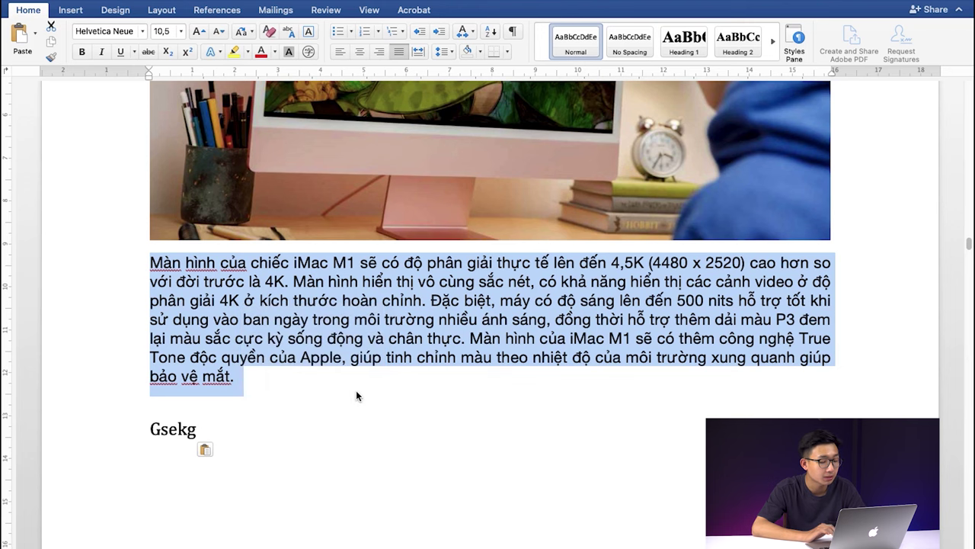
{"action": "left_click", "coordinate": [324, 388]}
{"action": "left_click_drag", "start_coordinate": [151, 260], "coordinate": [268, 380]}
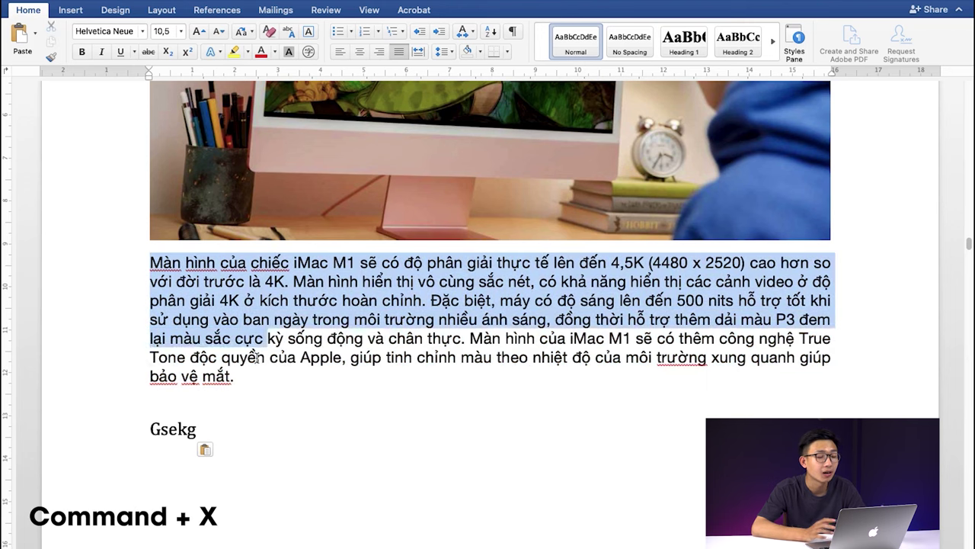
{"action": "key", "text": "super+x"}
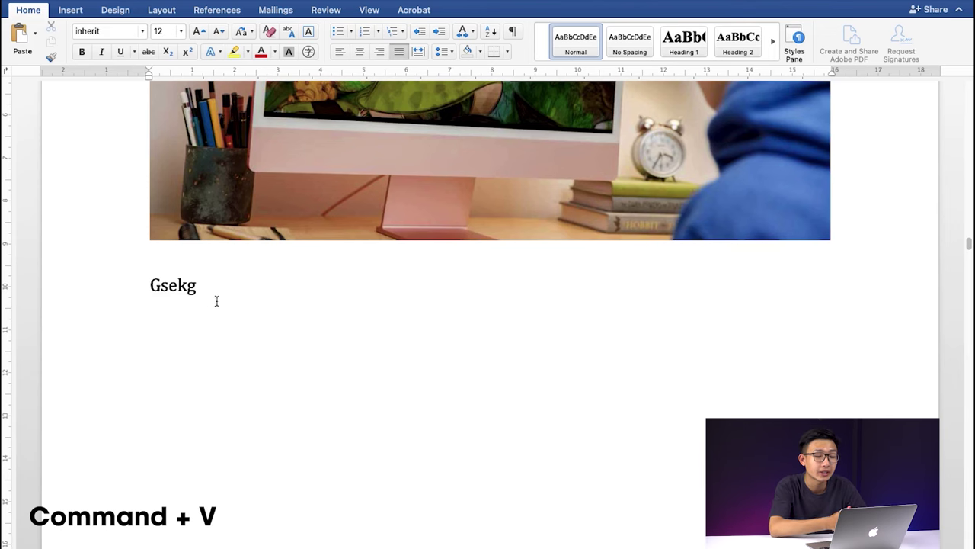
{"action": "double_click", "coordinate": [190, 288]}
{"action": "key", "text": "super+v"}
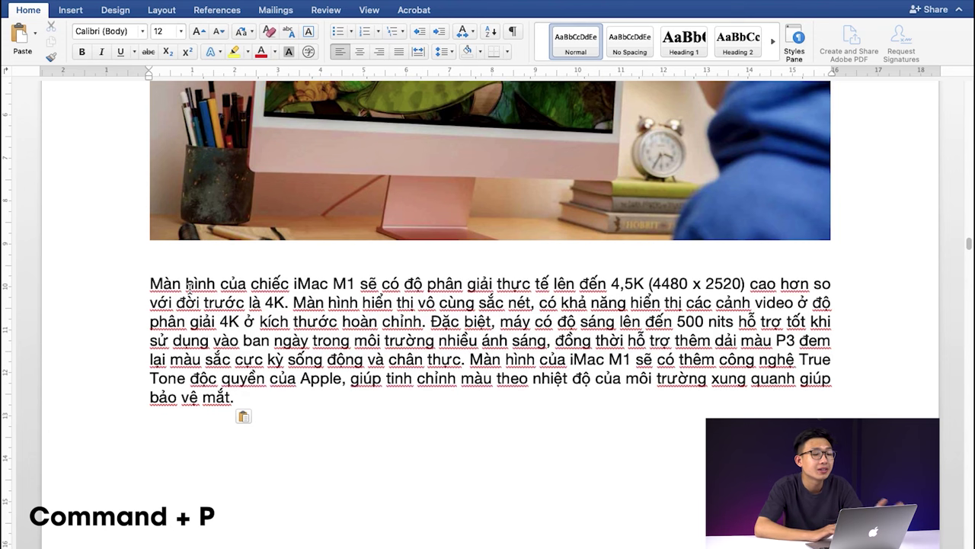
{"action": "key", "text": "super+p"}
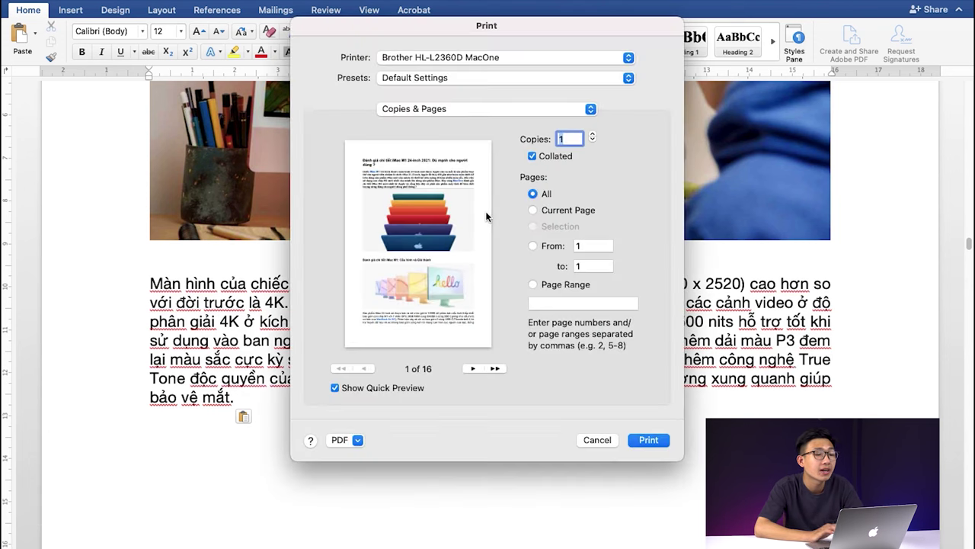
{"action": "left_click", "coordinate": [475, 68]}
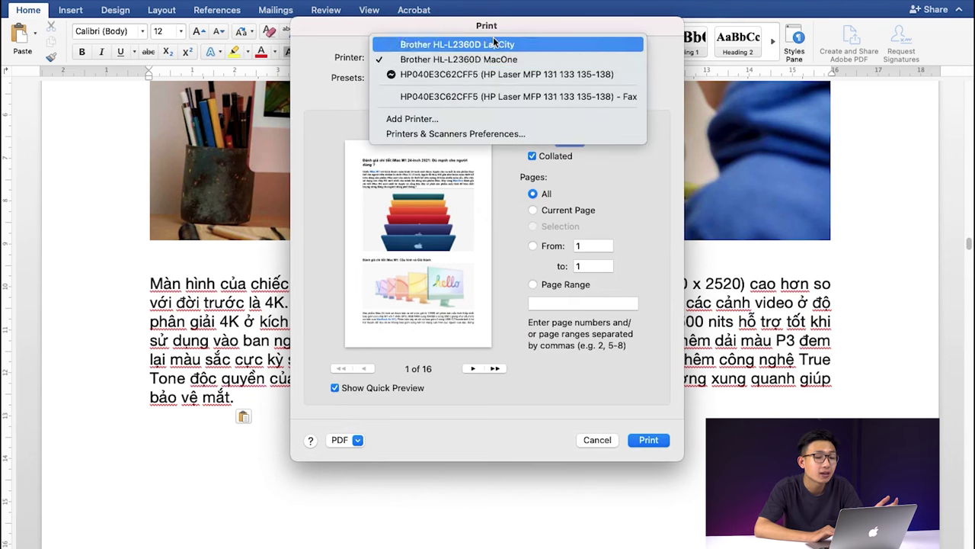
{"action": "left_click", "coordinate": [639, 236]}
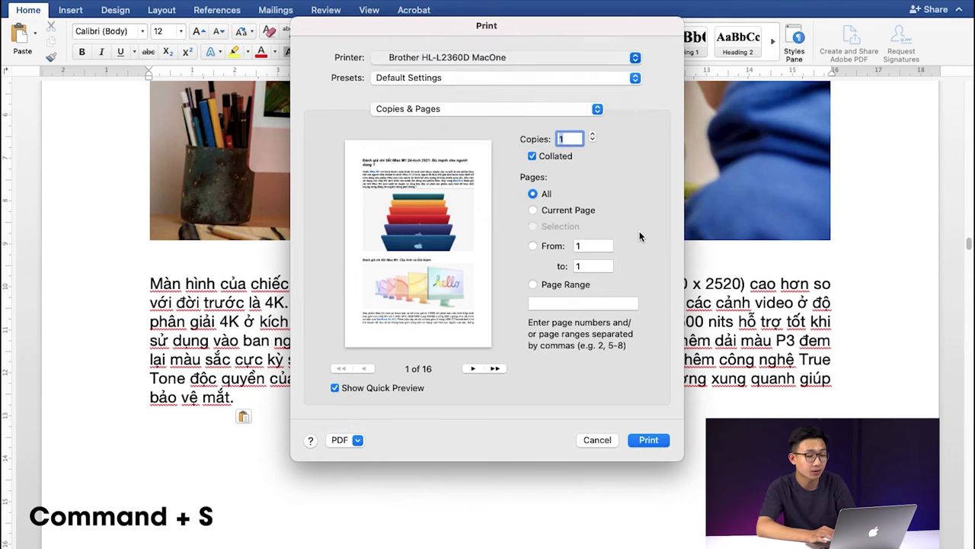
{"action": "left_click", "coordinate": [595, 444]}
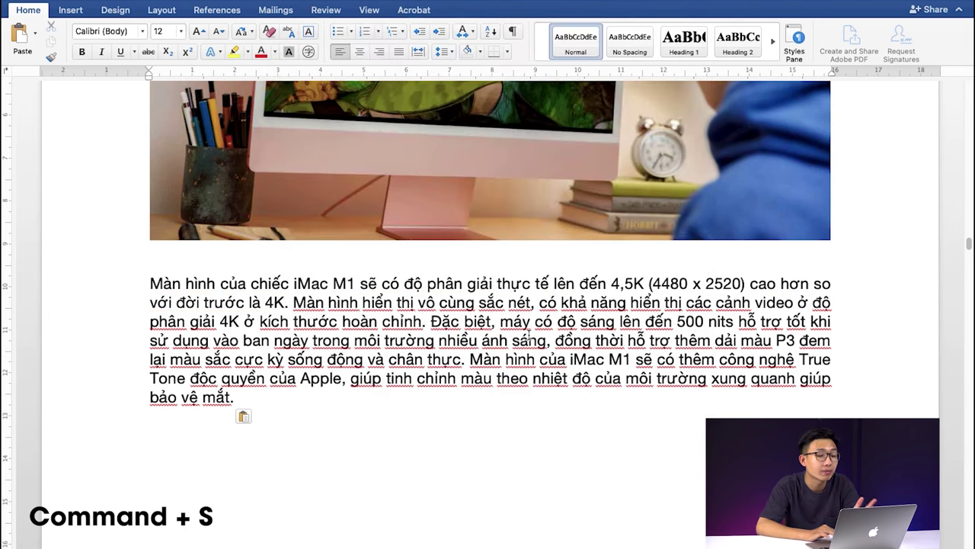
{"action": "key", "text": "super+s"}
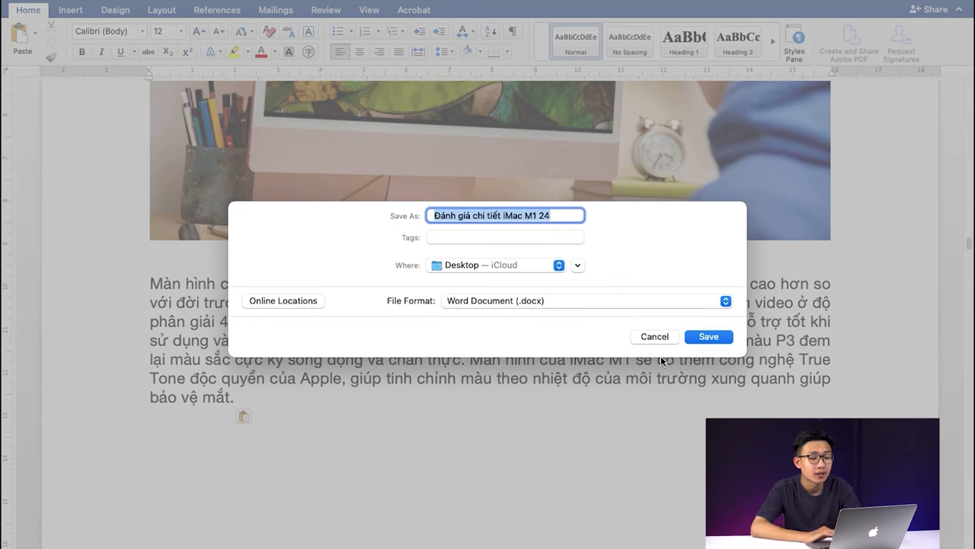
{"action": "left_click", "coordinate": [640, 336]}
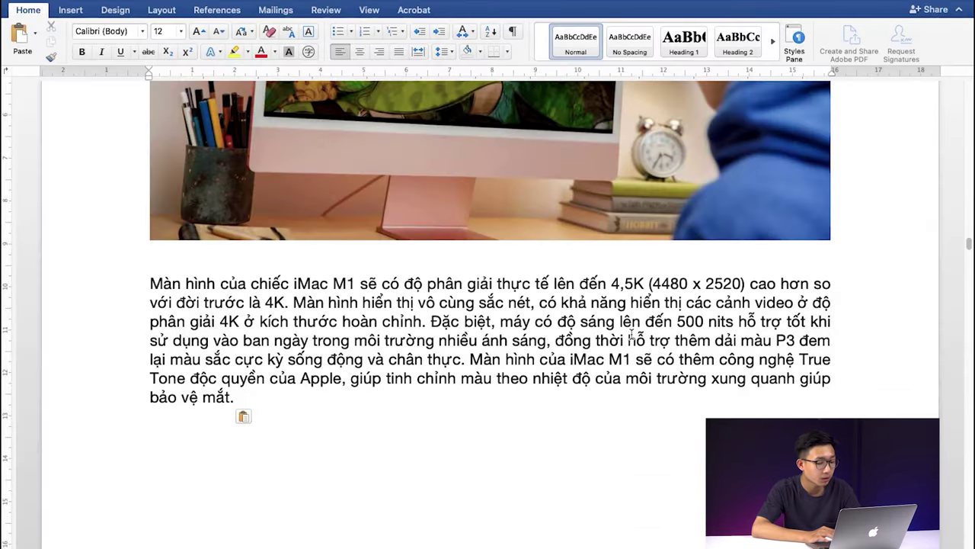
{"action": "scroll", "coordinate": [632, 336], "scroll_direction": "down", "scroll_amount": 2}
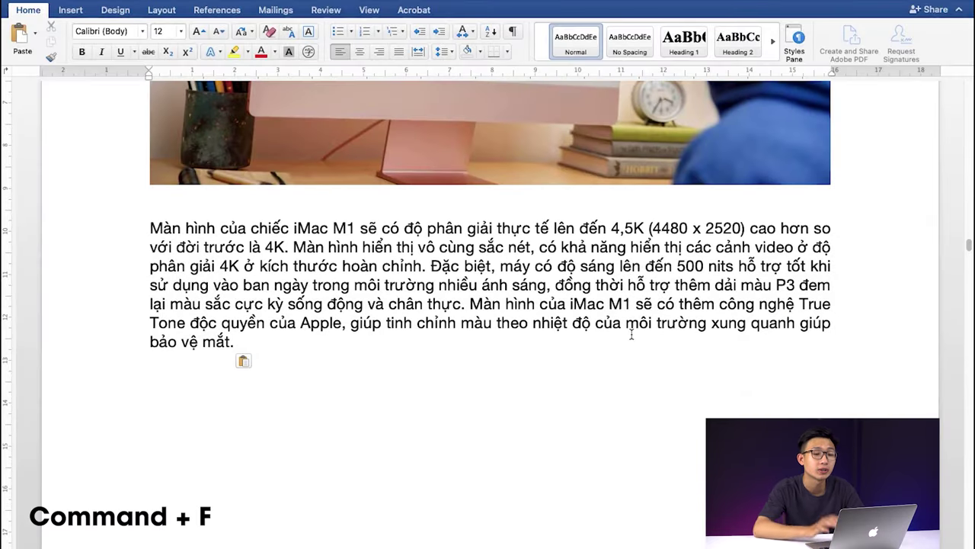